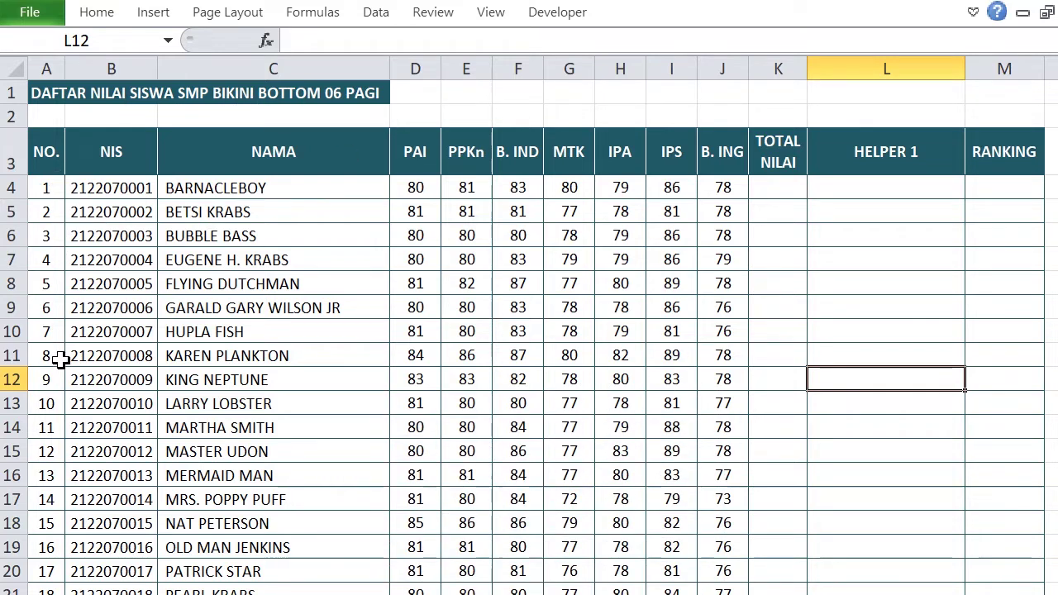
- Look over the student score table down to its last row and the separate ranking table beside it
{"action": "left_click", "coordinate": [49, 335]}
{"action": "scroll", "coordinate": [116, 369], "scroll_direction": "down", "scroll_amount": 4}
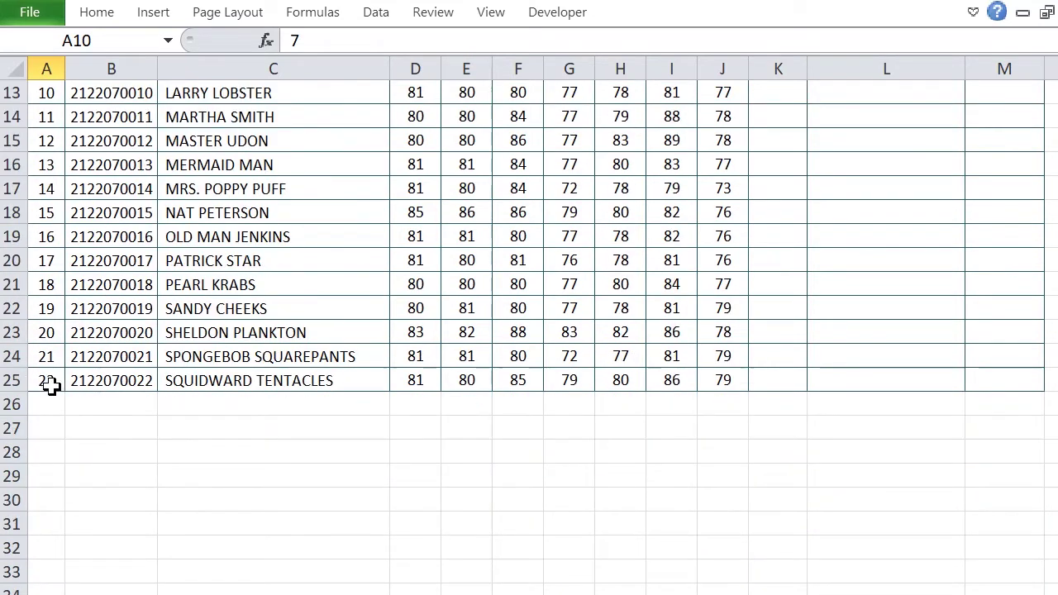
{"action": "scroll", "coordinate": [266, 385], "scroll_direction": "up", "scroll_amount": 4}
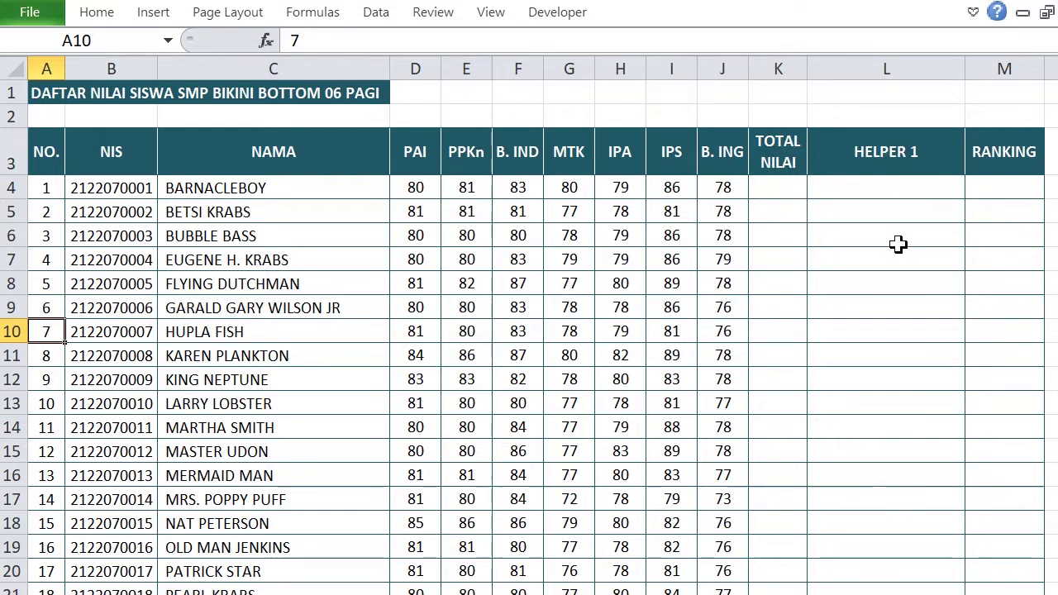
{"action": "left_click", "coordinate": [897, 236]}
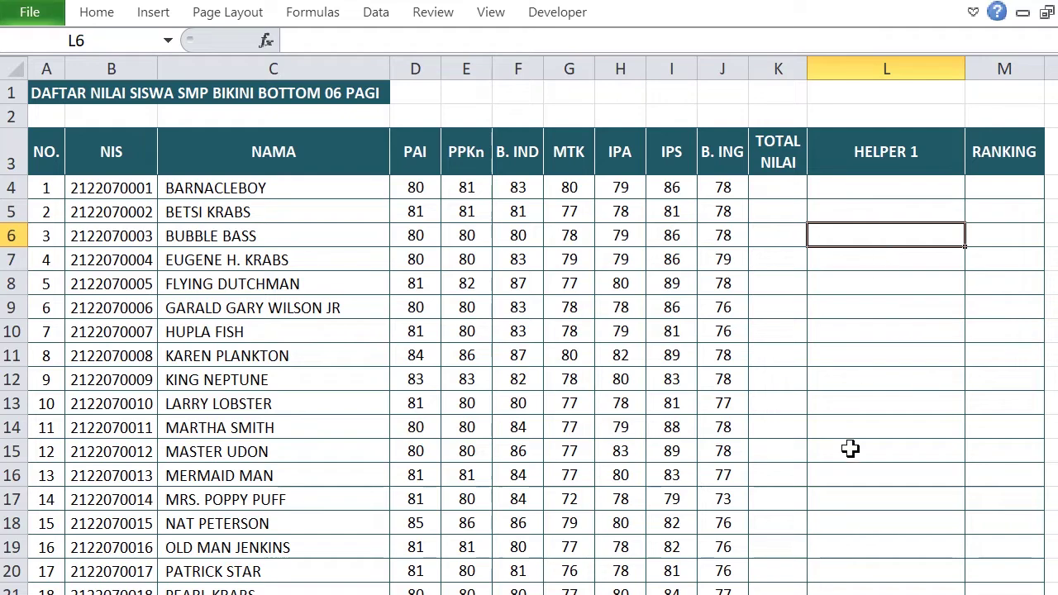
{"action": "scroll", "coordinate": [529, 330], "scroll_direction": "right", "scroll_amount": 3}
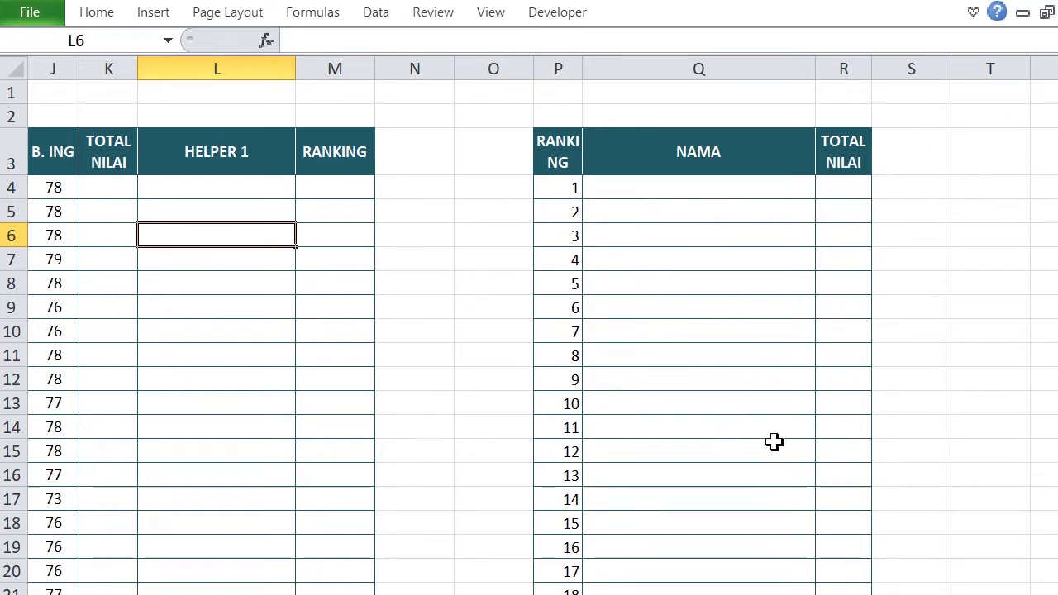
{"action": "scroll", "coordinate": [529, 330], "scroll_direction": "left", "scroll_amount": 3}
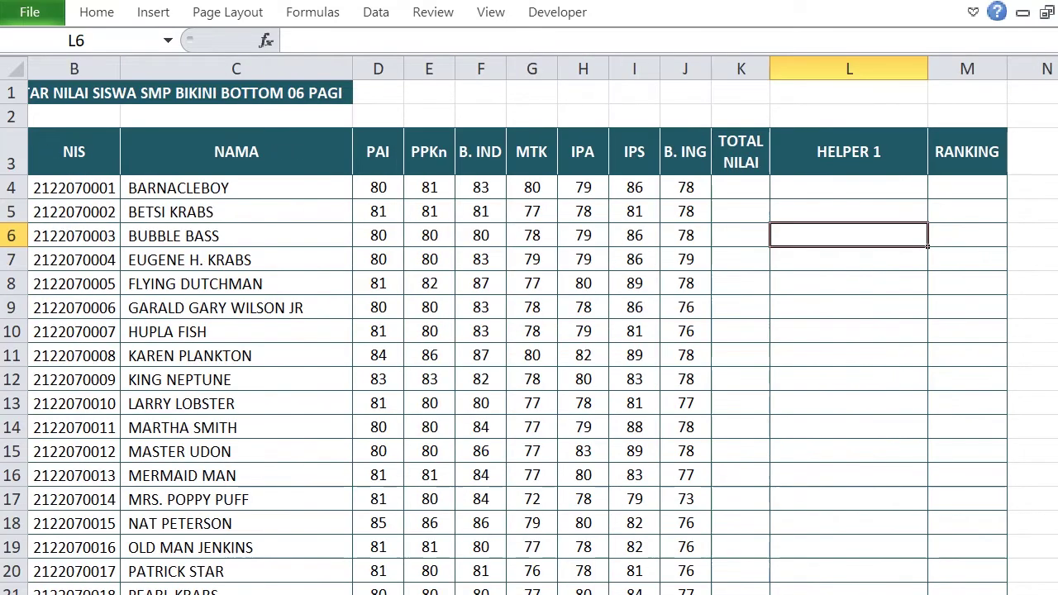
{"action": "left_click", "coordinate": [794, 308]}
- Enter =SUM(D4:J4) in K4 to total the first student's subject scores
{"action": "left_click", "coordinate": [747, 192]}
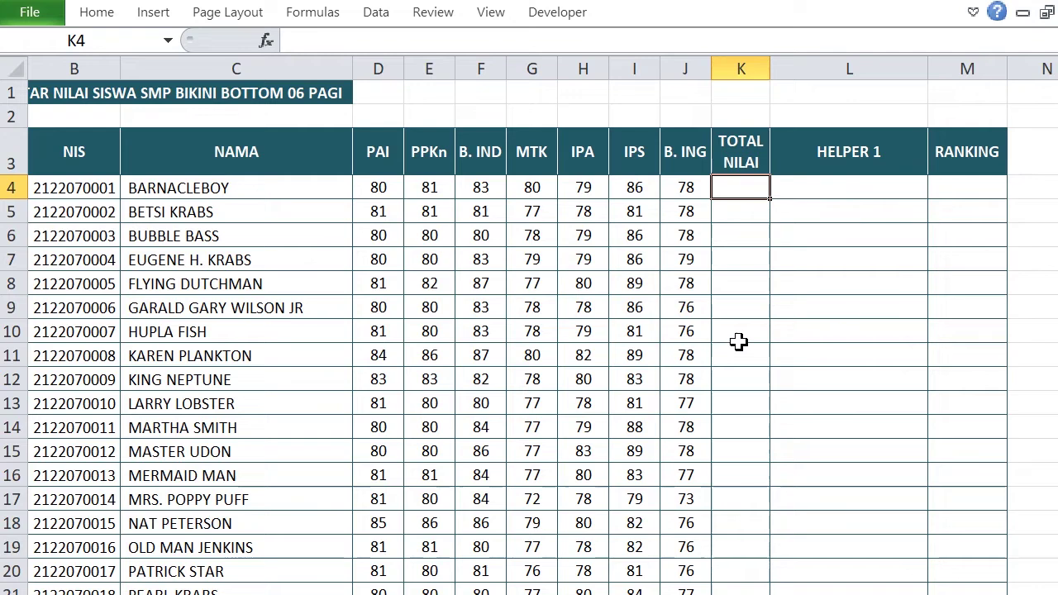
{"action": "type", "text": "="}
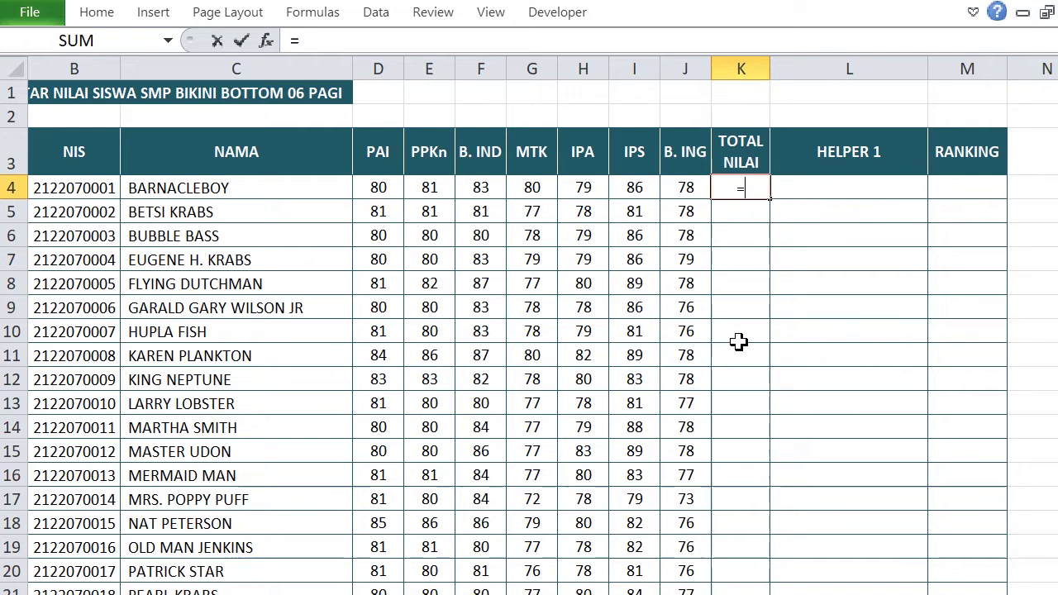
{"action": "type", "text": "SUMN"}
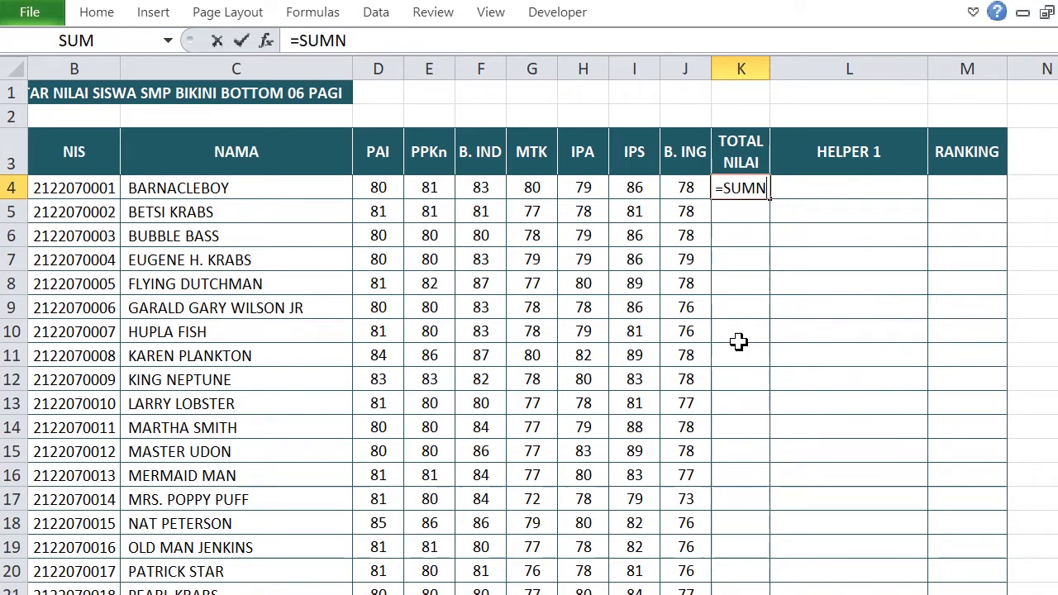
{"action": "key", "text": "BackSpace"}
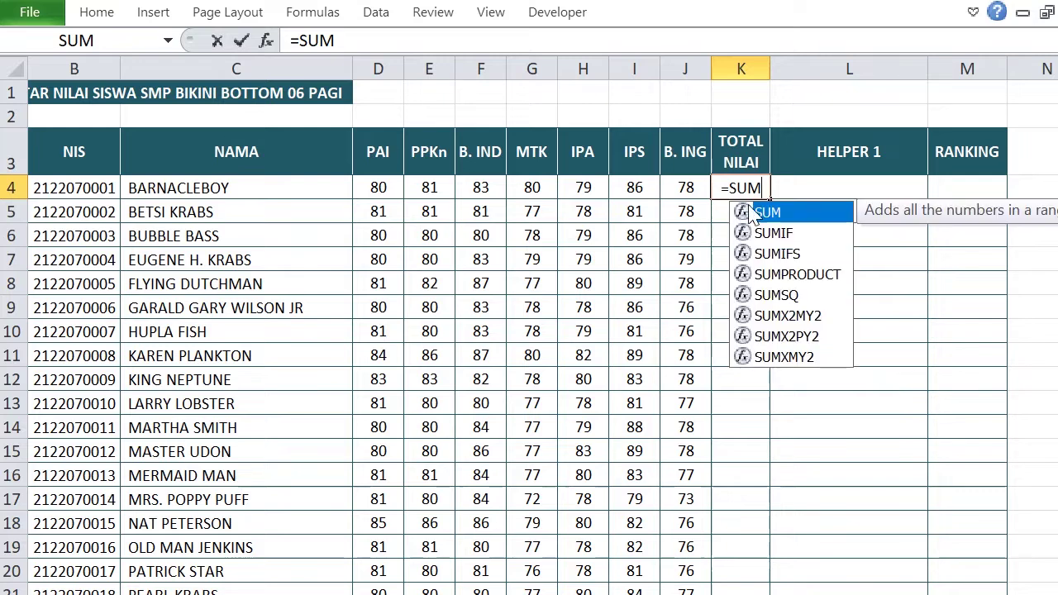
{"action": "double_click", "coordinate": [800, 213]}
{"action": "left_click_drag", "start_coordinate": [378, 187], "coordinate": [682, 192]}
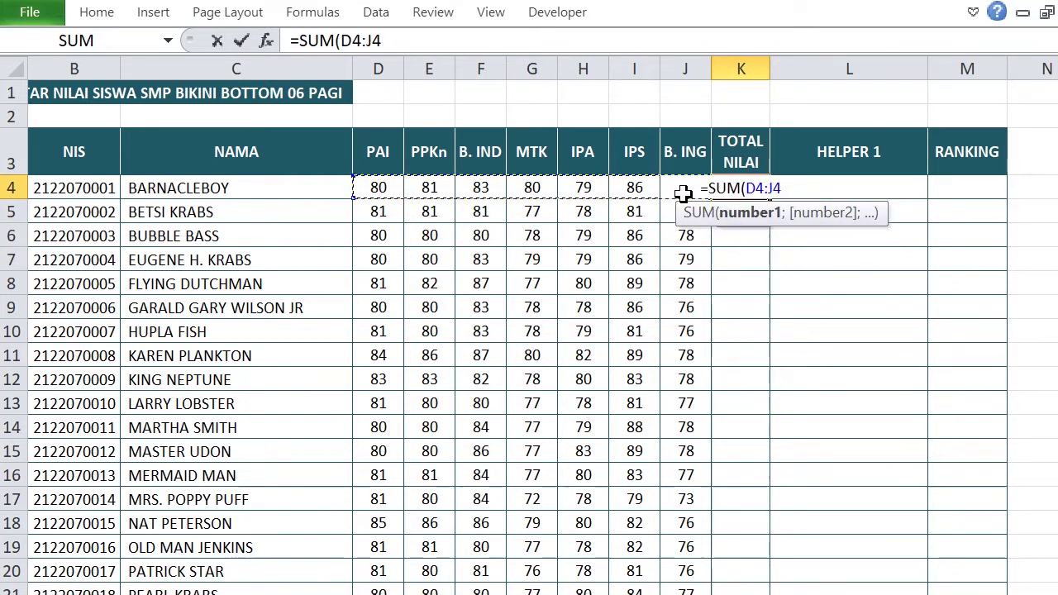
{"action": "type", "text": ")"}
{"action": "key", "text": "Return"}
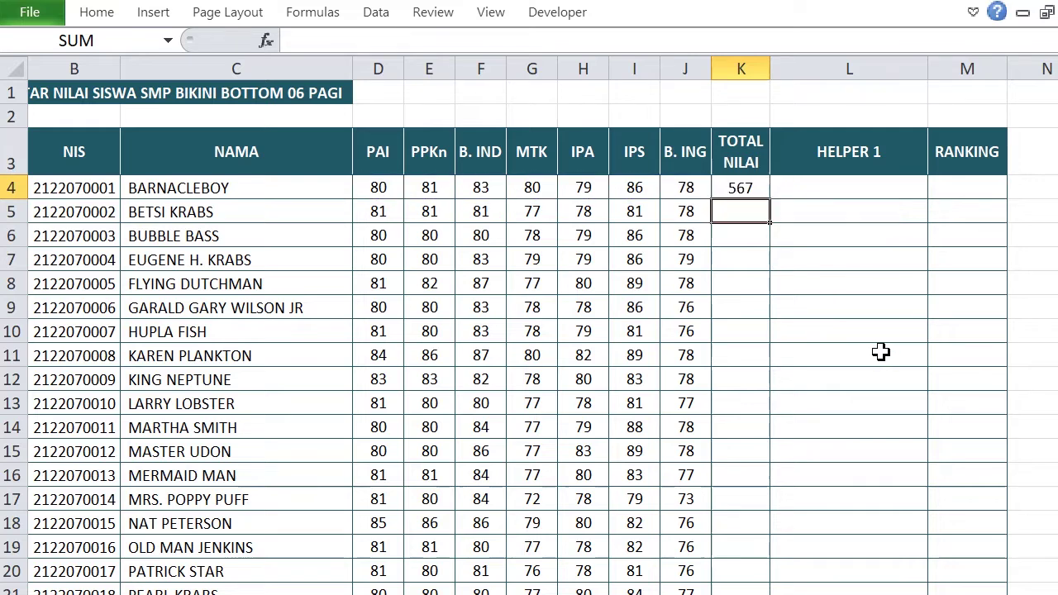
- Fill the total formula in K4 down the TOTAL NILAI column to K25
{"action": "left_click", "coordinate": [747, 191]}
{"action": "left_click_drag", "start_coordinate": [771, 201], "coordinate": [755, 592]}
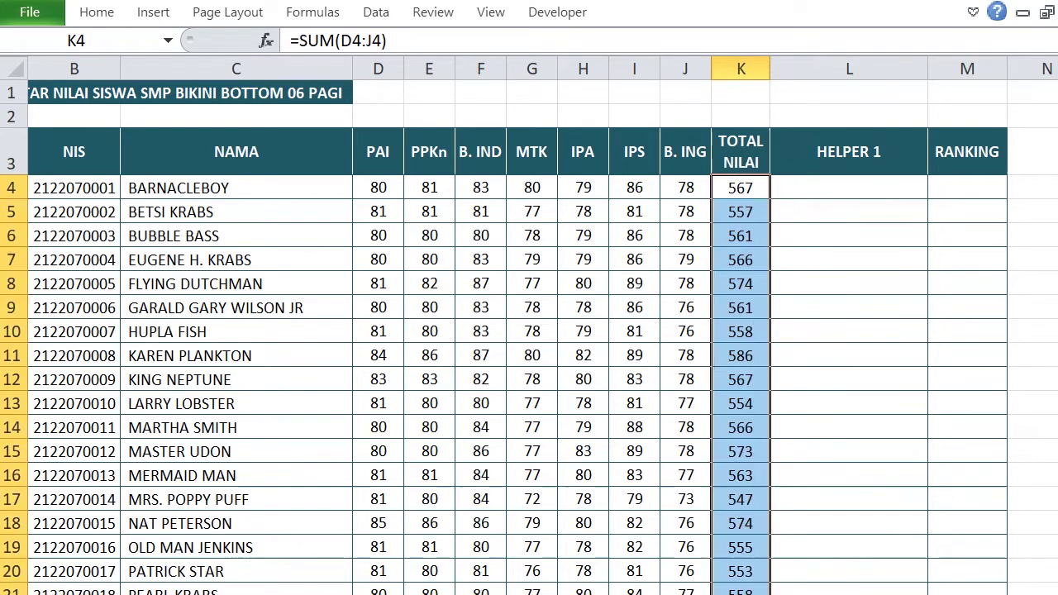
{"action": "scroll", "coordinate": [775, 513], "scroll_direction": "down", "scroll_amount": 4}
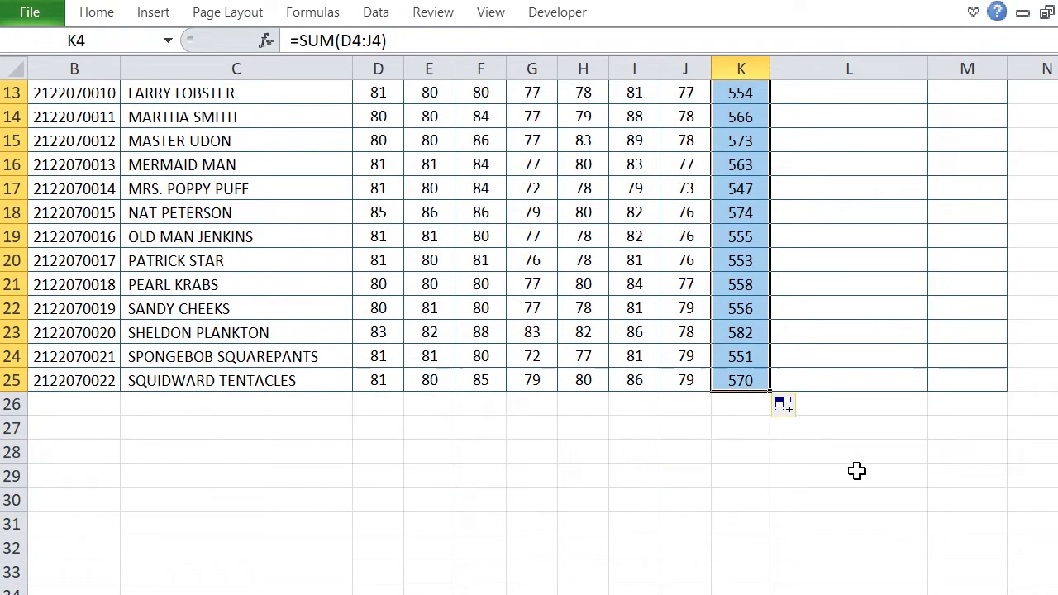
{"action": "scroll", "coordinate": [856, 470], "scroll_direction": "up", "scroll_amount": 4}
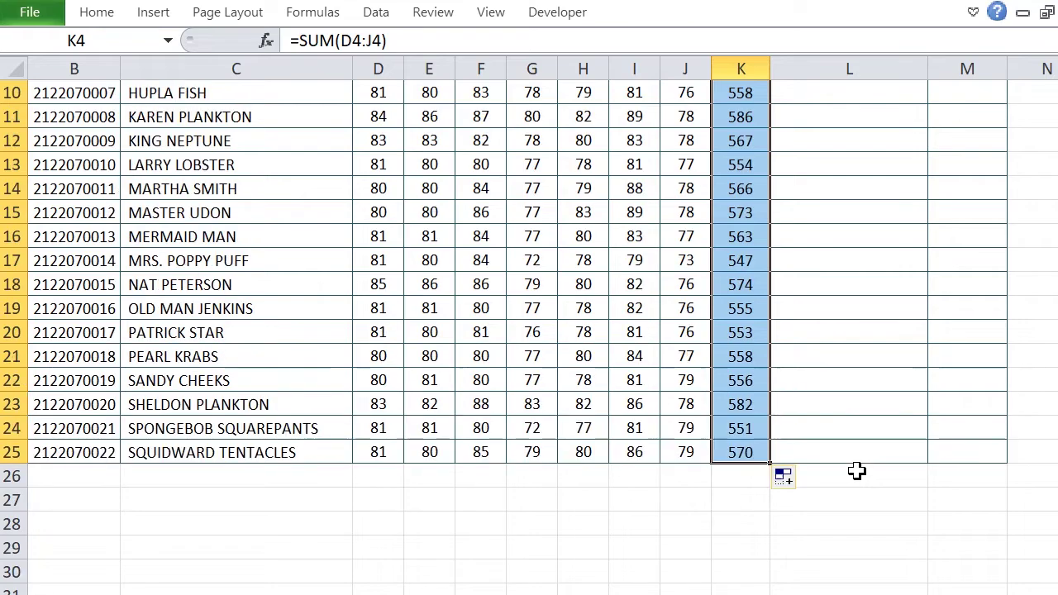
{"action": "left_click", "coordinate": [829, 287]}
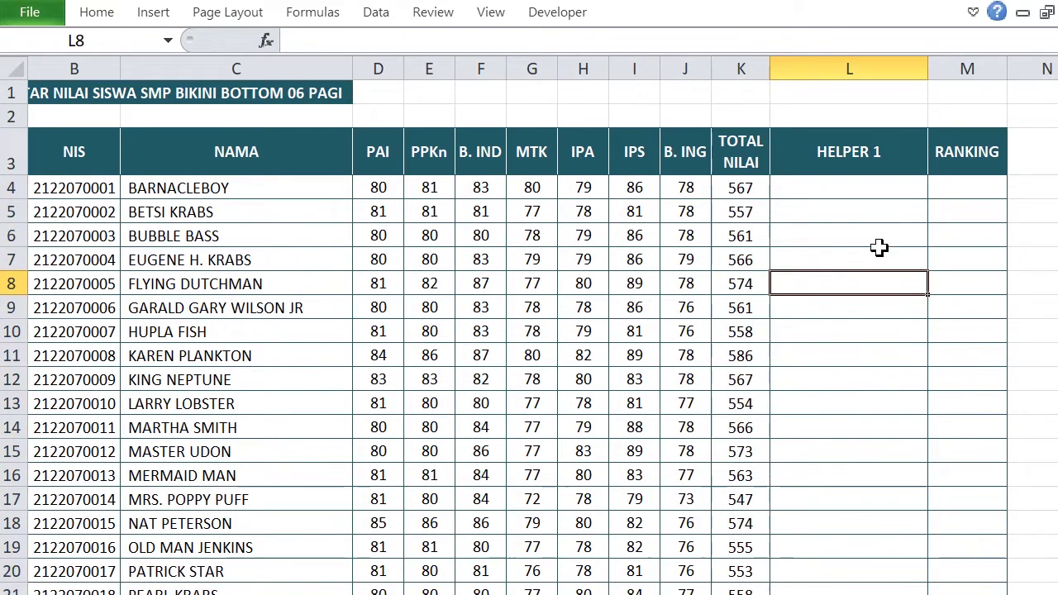
- Enter =VALUE(K4&D4&E4&F4&G4&H4&I4&J4) in L4 to combine the first student's total and subject scores
{"action": "left_click", "coordinate": [878, 190]}
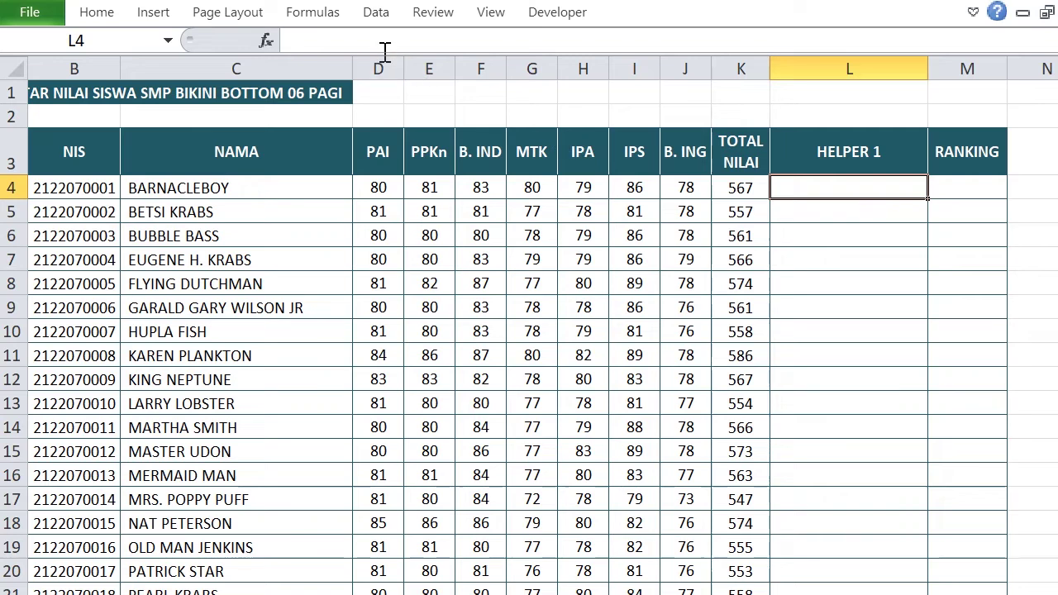
{"action": "type", "text": "="}
{"action": "left_click", "coordinate": [359, 41]}
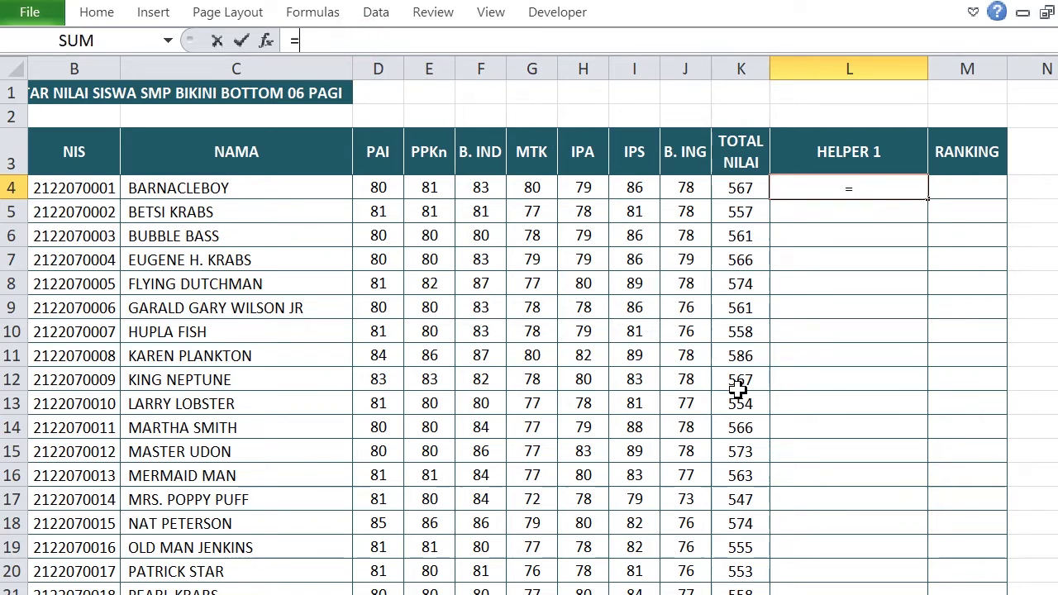
{"action": "type", "text": "VAL"}
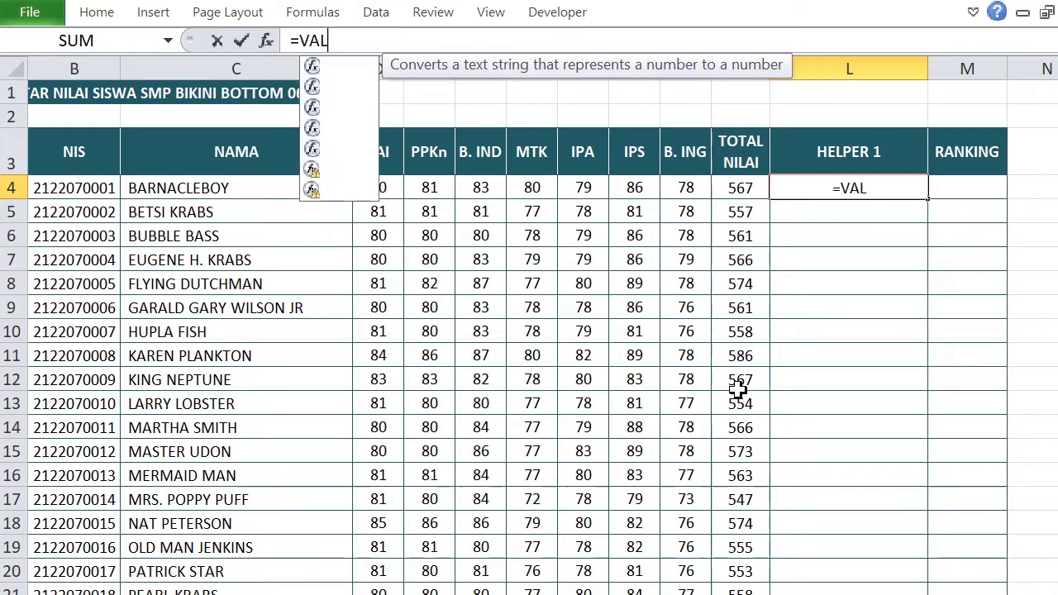
{"action": "double_click", "coordinate": [344, 67]}
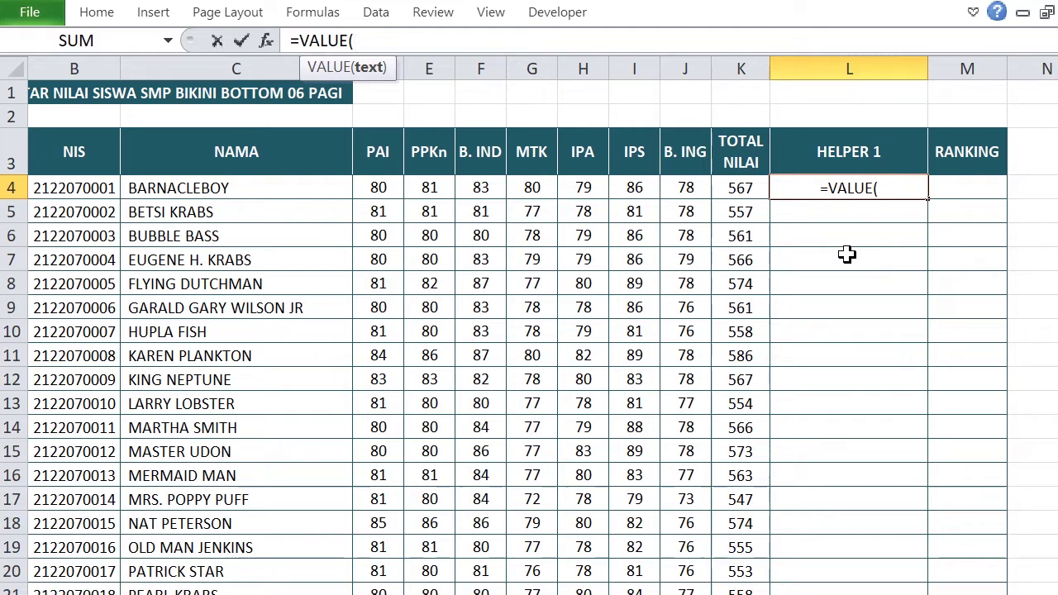
{"action": "left_click", "coordinate": [747, 190]}
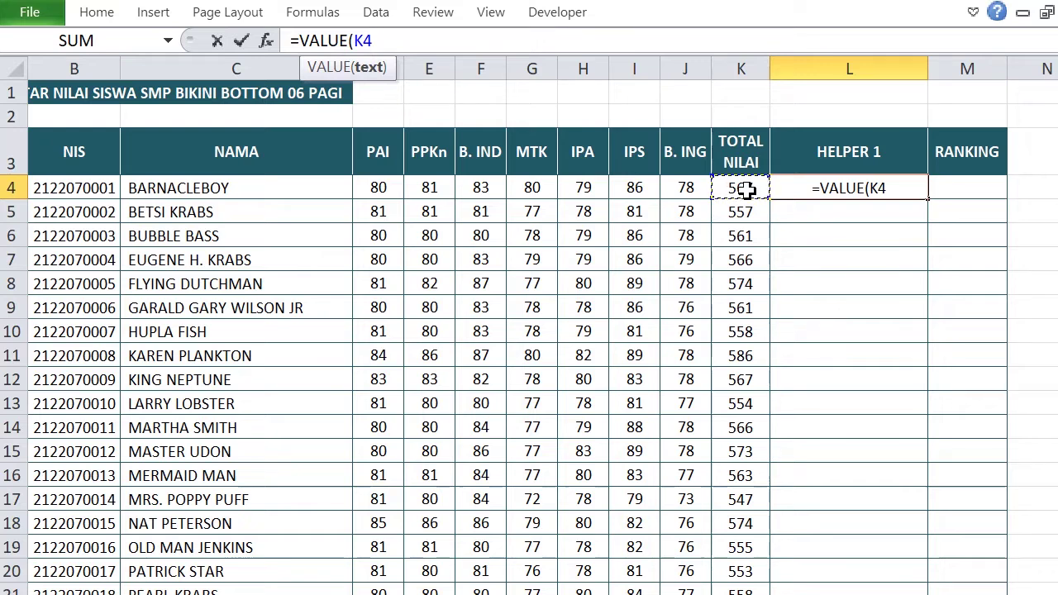
{"action": "type", "text": "&"}
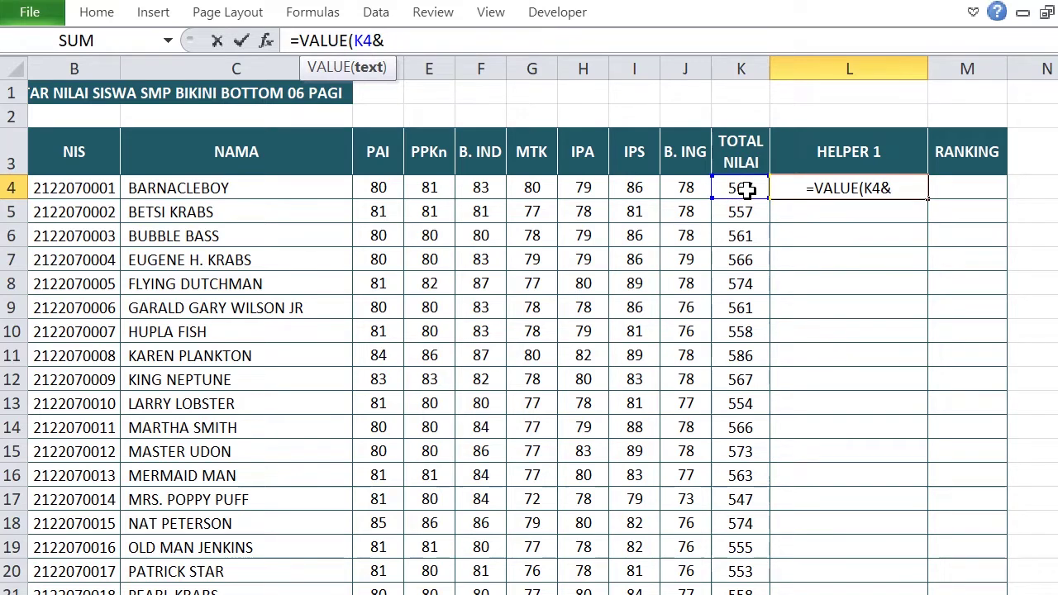
{"action": "left_click", "coordinate": [379, 188]}
{"action": "type", "text": "&"}
{"action": "left_click", "coordinate": [425, 191]}
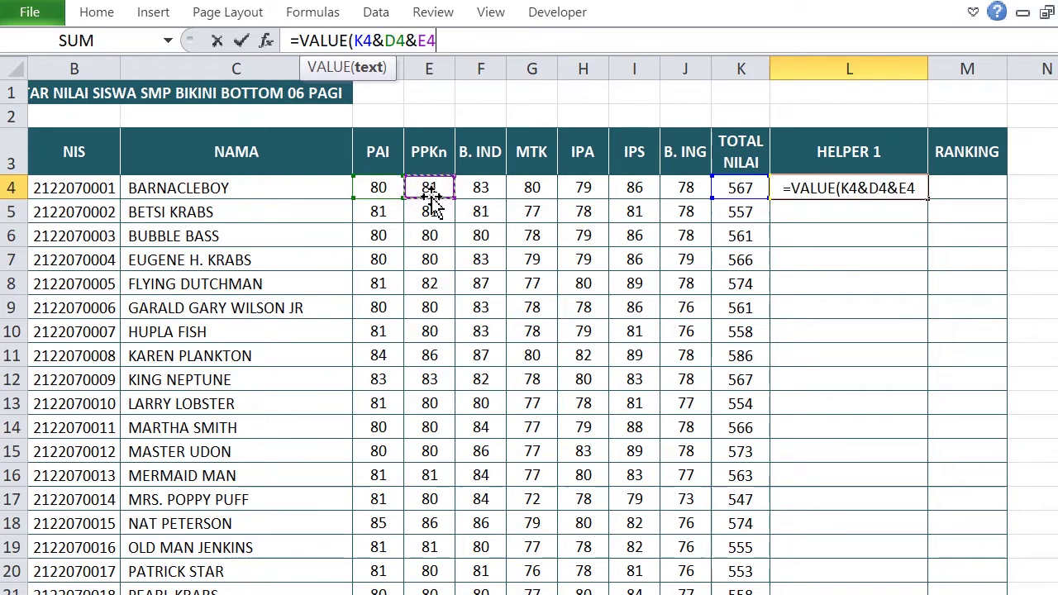
{"action": "type", "text": "&"}
{"action": "left_click", "coordinate": [479, 196]}
{"action": "type", "text": "&"}
{"action": "left_click", "coordinate": [532, 193]}
{"action": "type", "text": "&"}
{"action": "left_click", "coordinate": [575, 185]}
{"action": "type", "text": "&"}
{"action": "left_click", "coordinate": [632, 191]}
{"action": "type", "text": "&"}
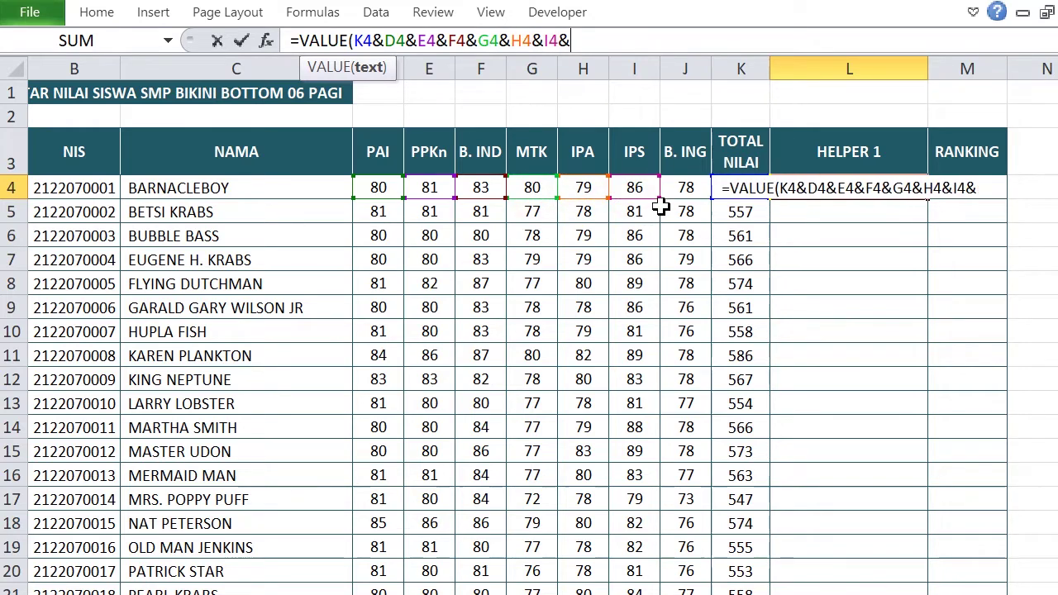
{"action": "left_click", "coordinate": [676, 190]}
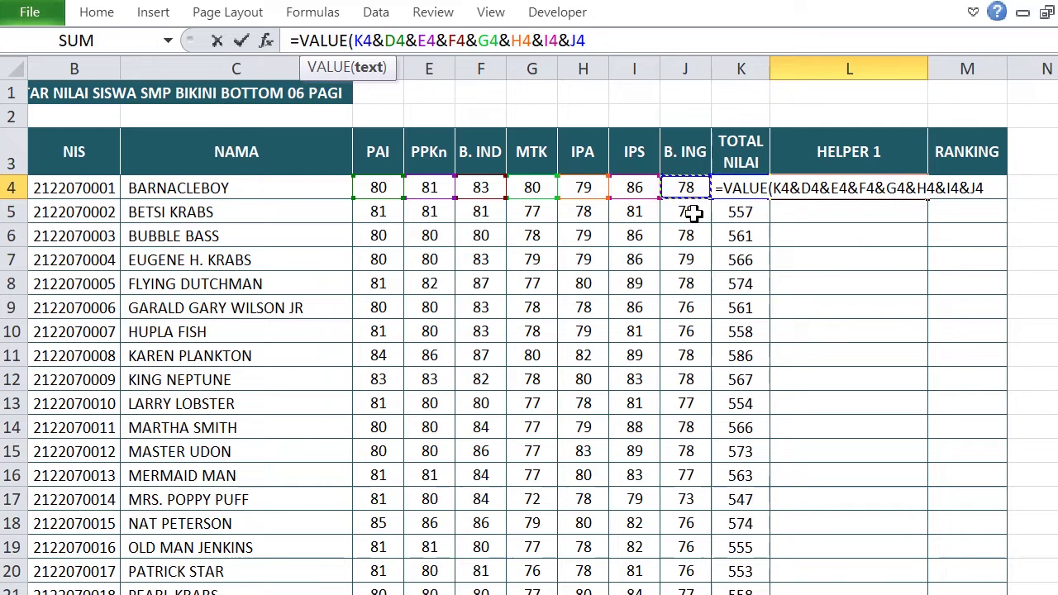
{"action": "type", "text": ")"}
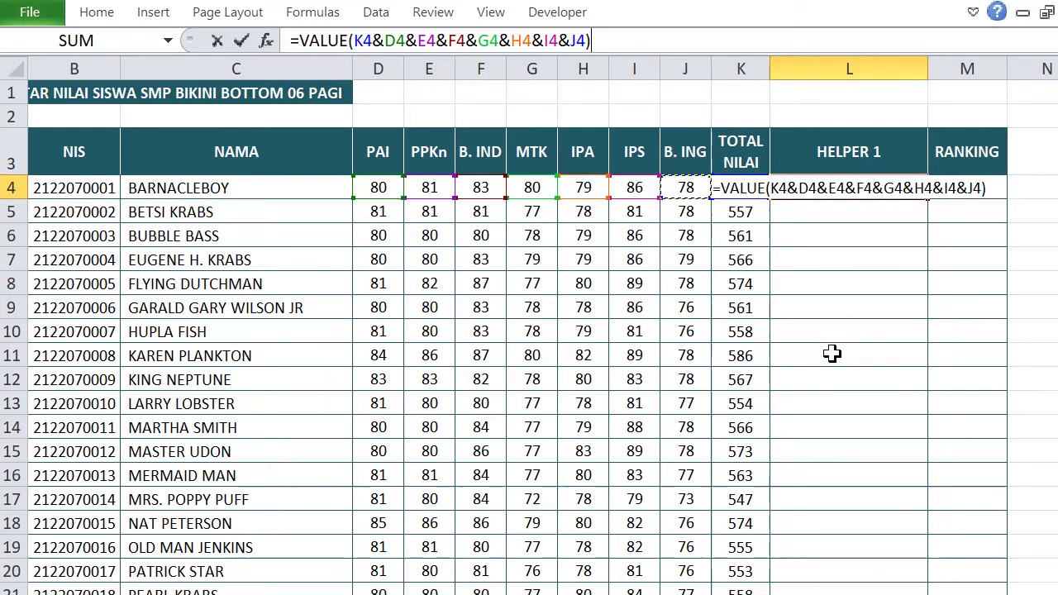
{"action": "key", "text": "Return"}
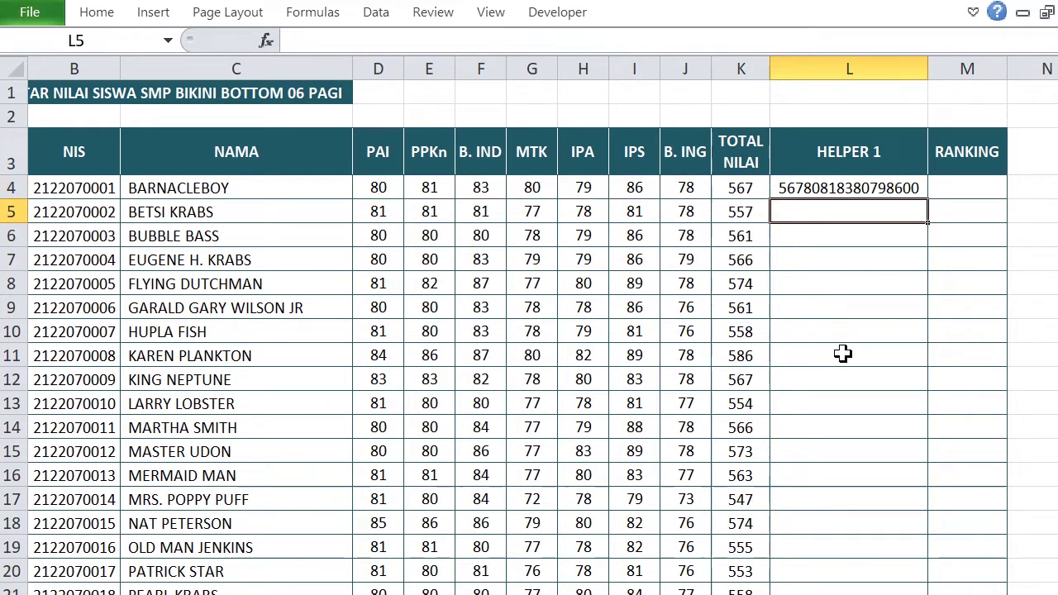
- Fill the formula in L4 down the HELPER 1 column to the last student row
{"action": "left_click", "coordinate": [890, 185]}
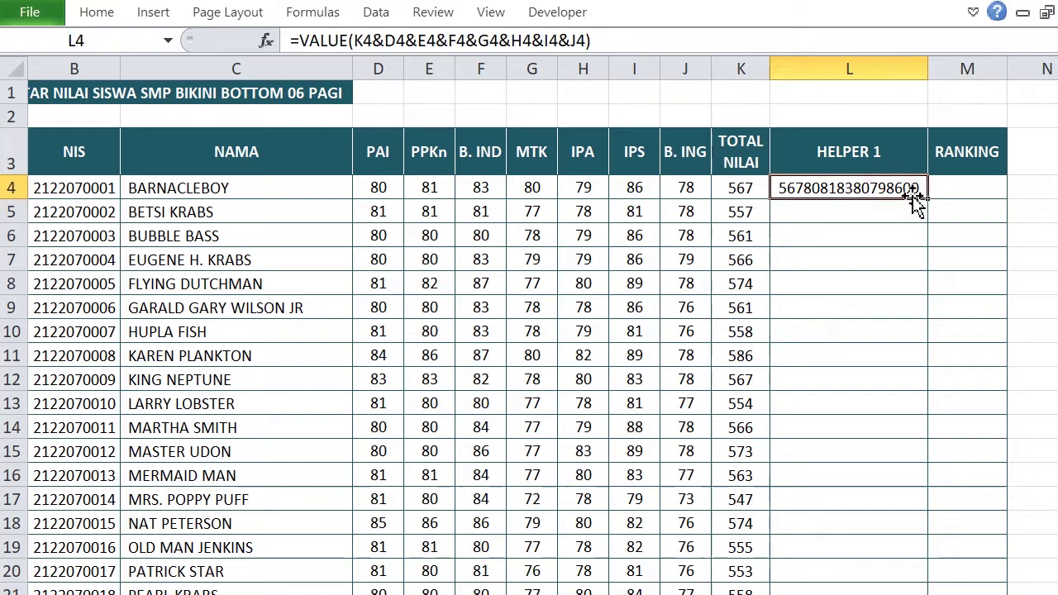
{"action": "left_click_drag", "start_coordinate": [928, 195], "coordinate": [864, 594]}
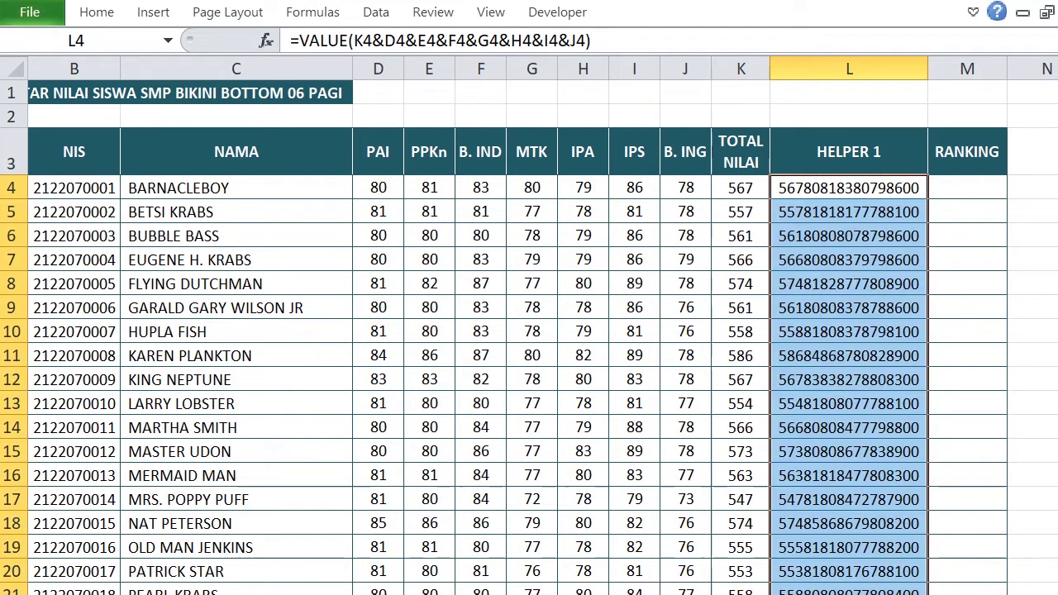
{"action": "scroll", "coordinate": [916, 455], "scroll_direction": "down", "scroll_amount": 3}
{"action": "scroll", "coordinate": [855, 465], "scroll_direction": "up", "scroll_amount": 3}
{"action": "left_click", "coordinate": [856, 281]}
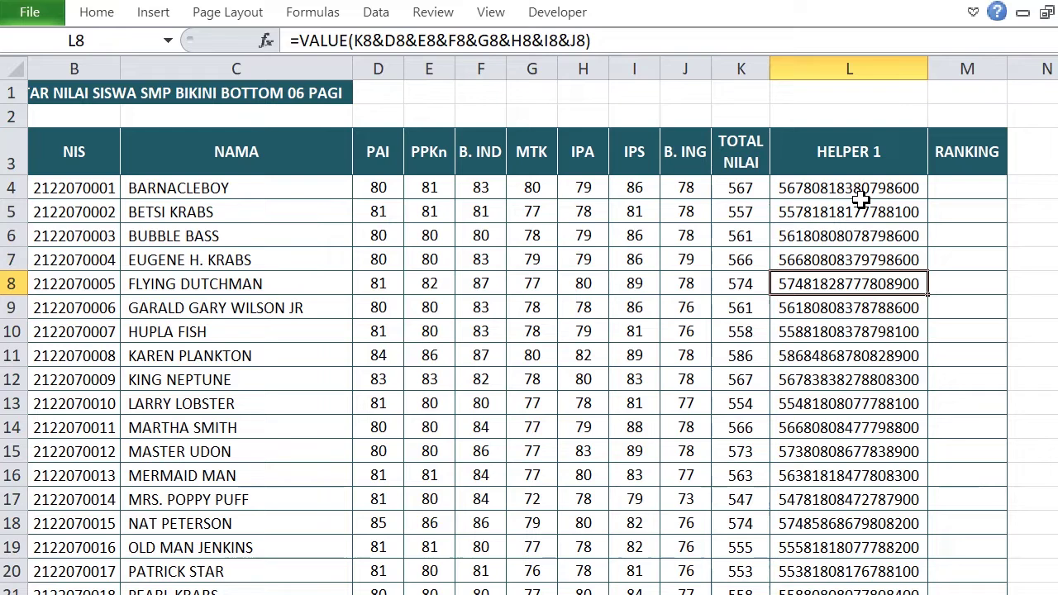
- Start a RANK.EQ formula in the first student's RANKING cell, M4, with a nested VALUE function as its number argument
{"action": "left_click", "coordinate": [960, 191]}
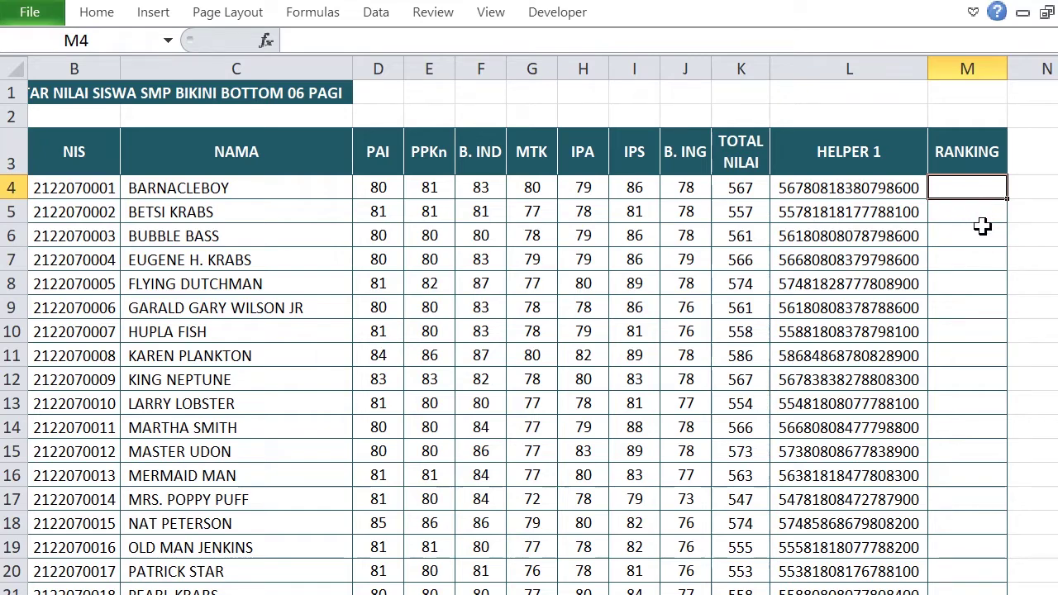
{"action": "type", "text": "="}
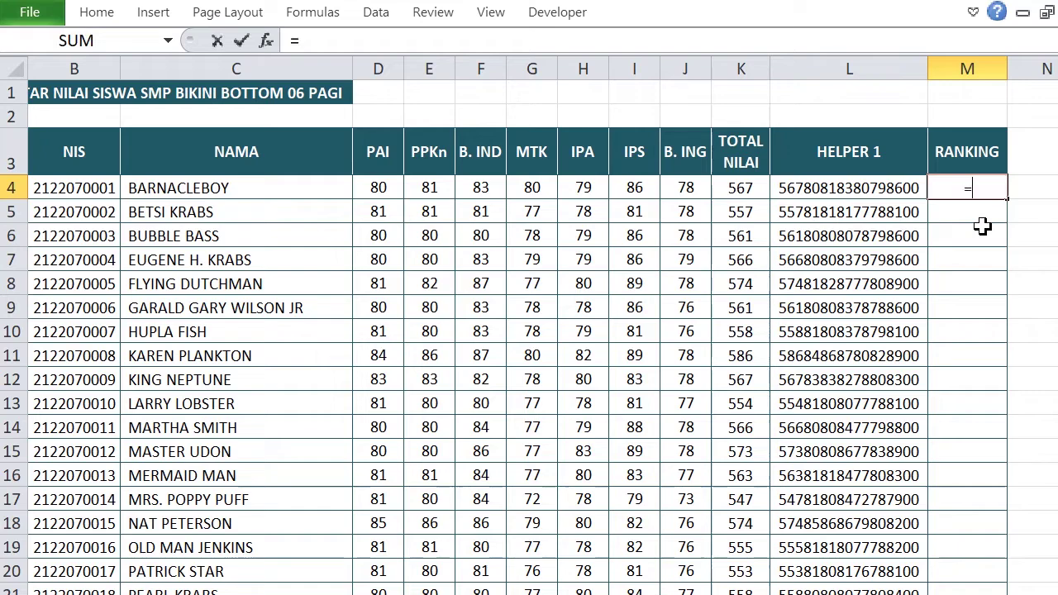
{"action": "left_click", "coordinate": [314, 43]}
{"action": "type", "text": "RAN"}
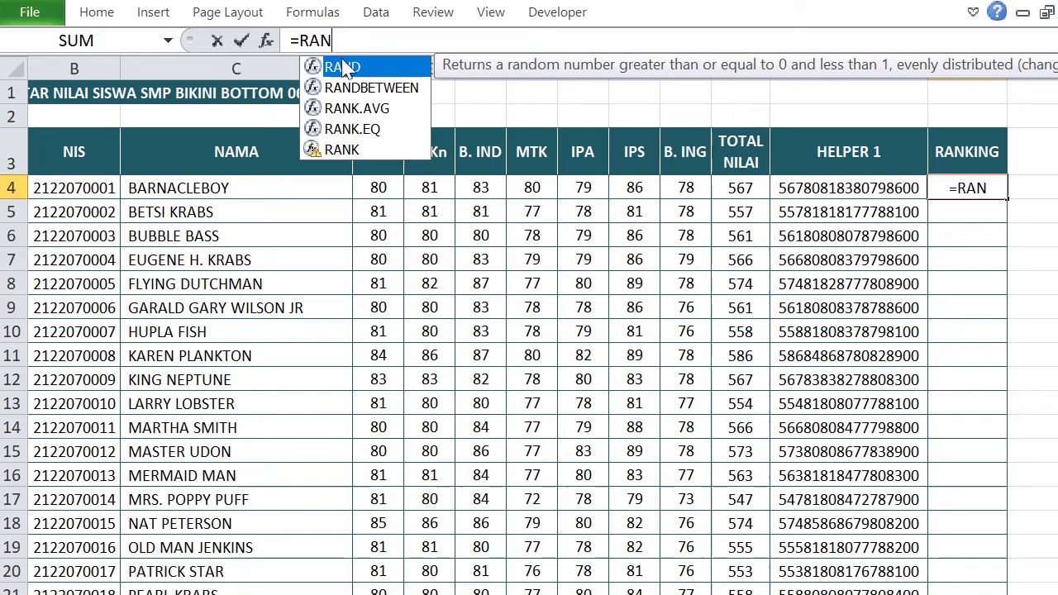
{"action": "double_click", "coordinate": [376, 132]}
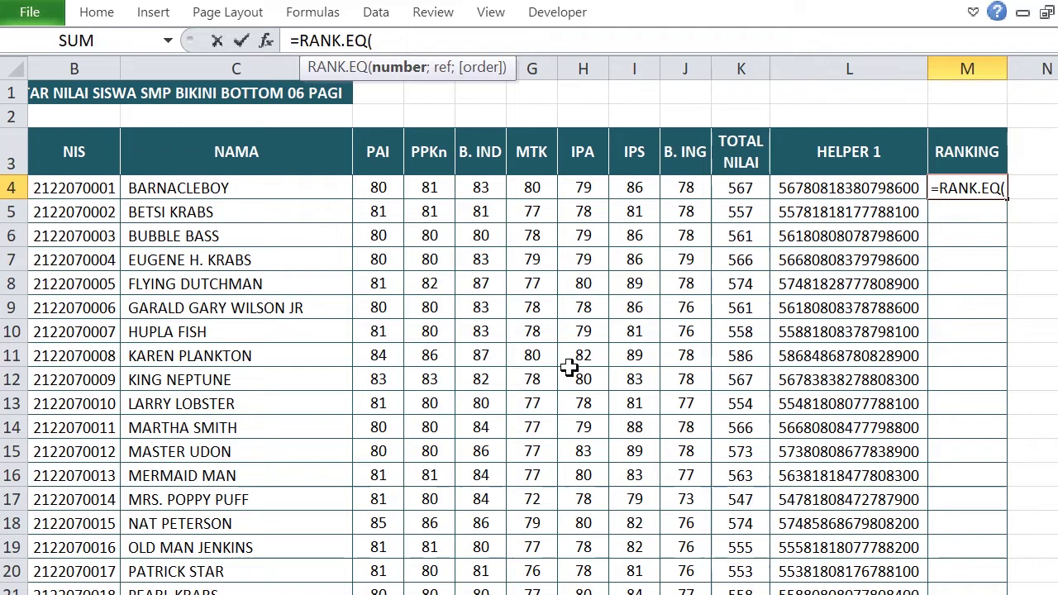
{"action": "type", "text": "VA"}
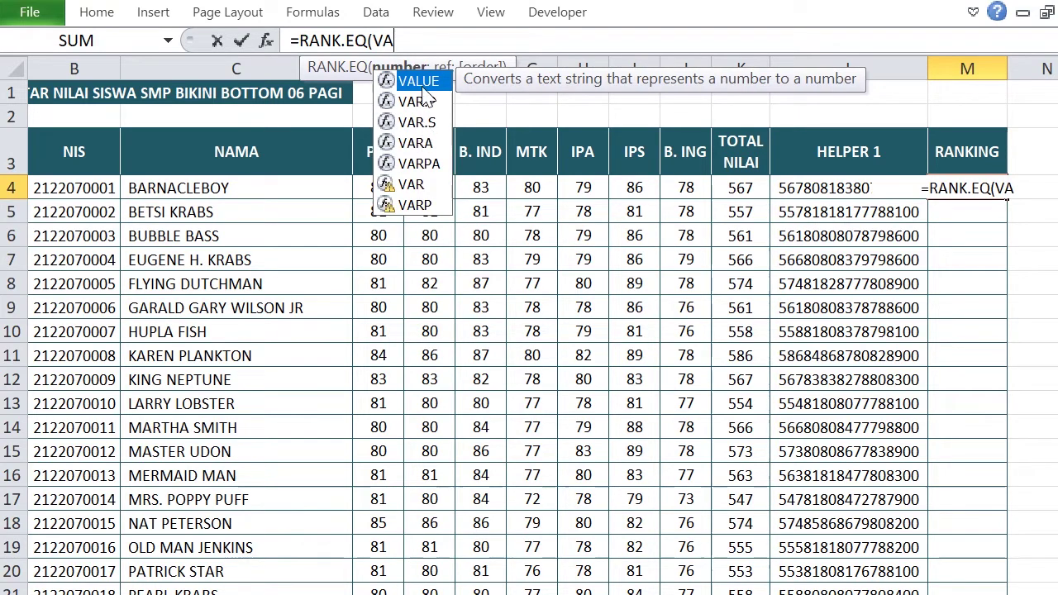
{"action": "double_click", "coordinate": [423, 80]}
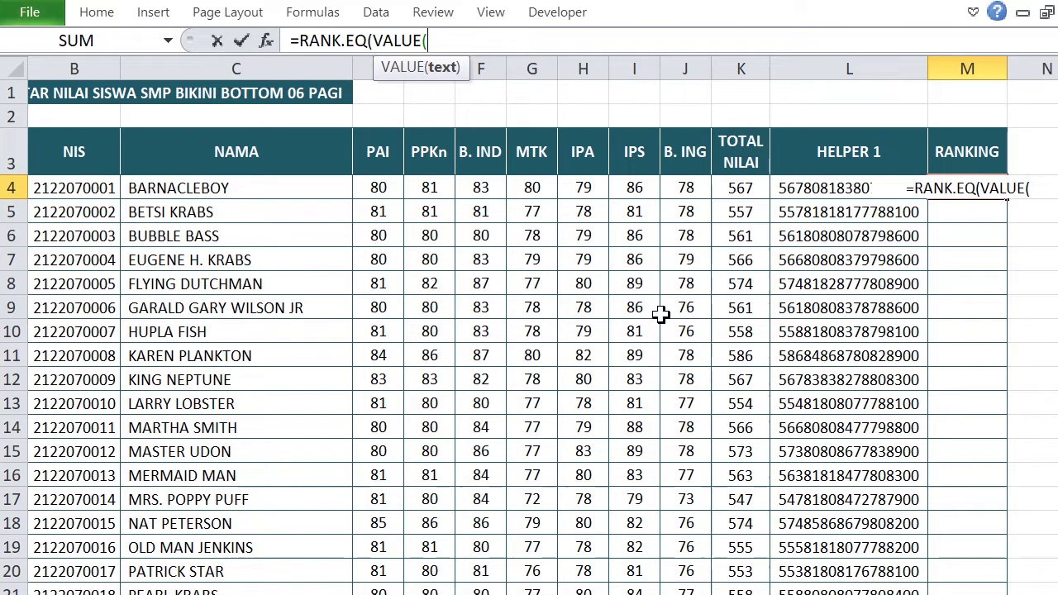
- Fill the VALUE function in M4's formula with K4&D4&E4&F4&G4&H4&I4&J4 and close its bracket
{"action": "left_click", "coordinate": [740, 188]}
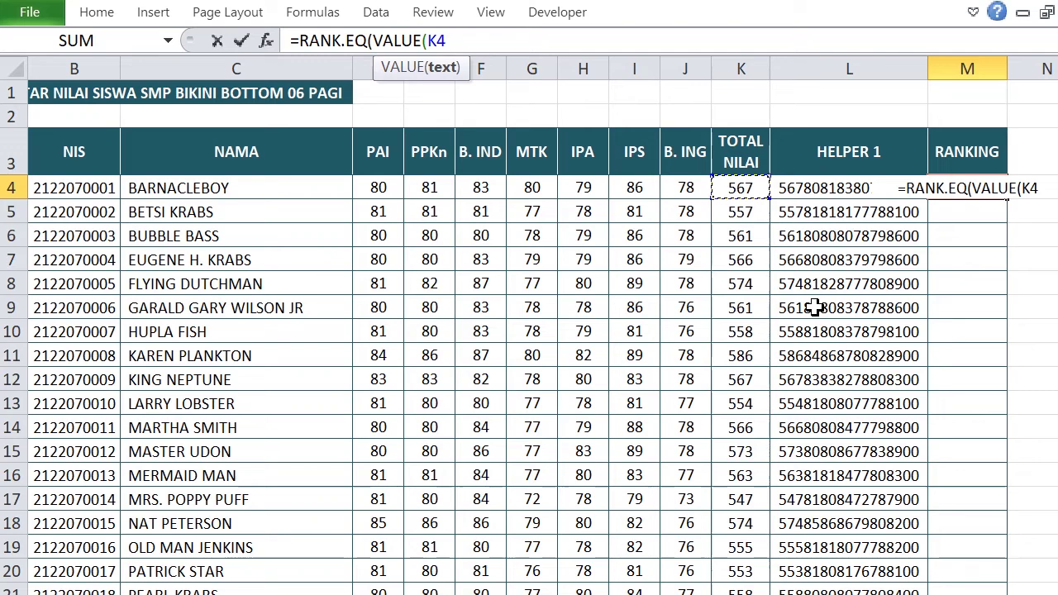
{"action": "type", "text": "&"}
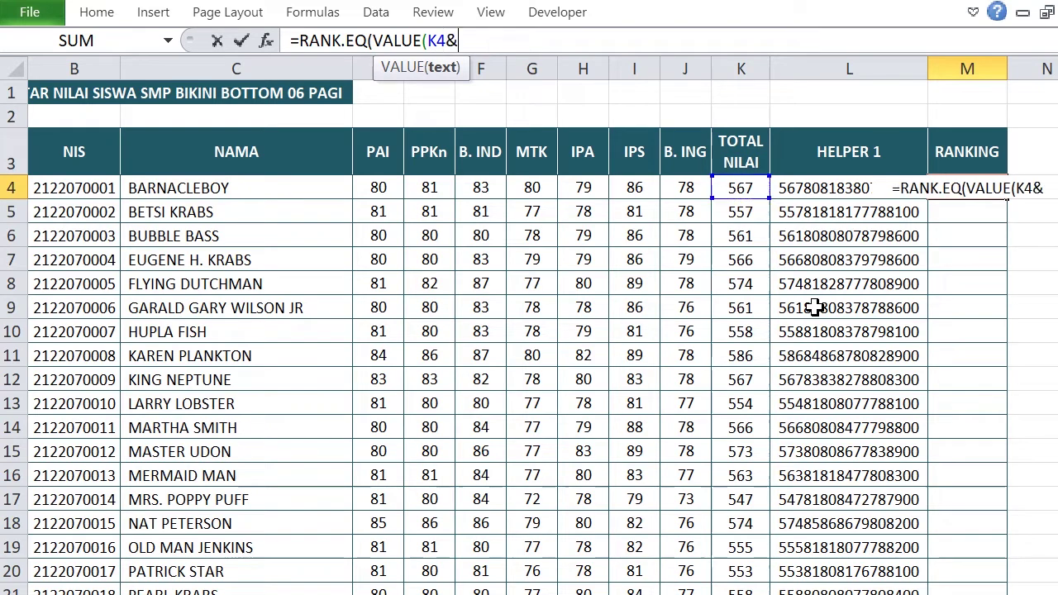
{"action": "left_click", "coordinate": [380, 188]}
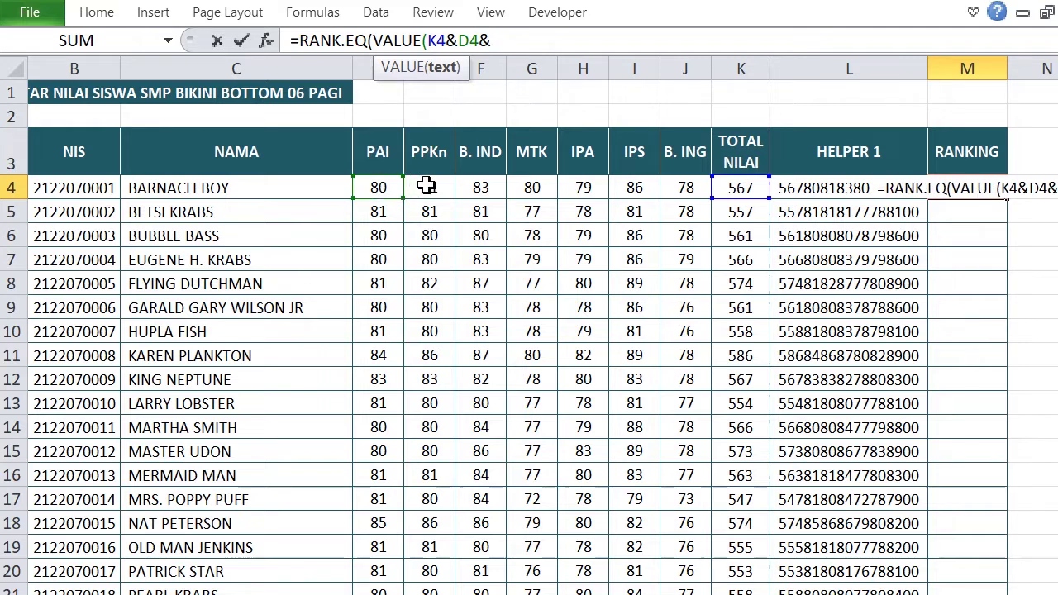
{"action": "left_click", "coordinate": [426, 186]}
{"action": "type", "text": "&"}
{"action": "left_click", "coordinate": [480, 189]}
{"action": "type", "text": "&"}
{"action": "left_click", "coordinate": [530, 191]}
{"action": "type", "text": "&"}
{"action": "left_click", "coordinate": [584, 190]}
{"action": "type", "text": "&"}
{"action": "left_click", "coordinate": [633, 188]}
{"action": "type", "text": "&"}
{"action": "left_click", "coordinate": [685, 188]}
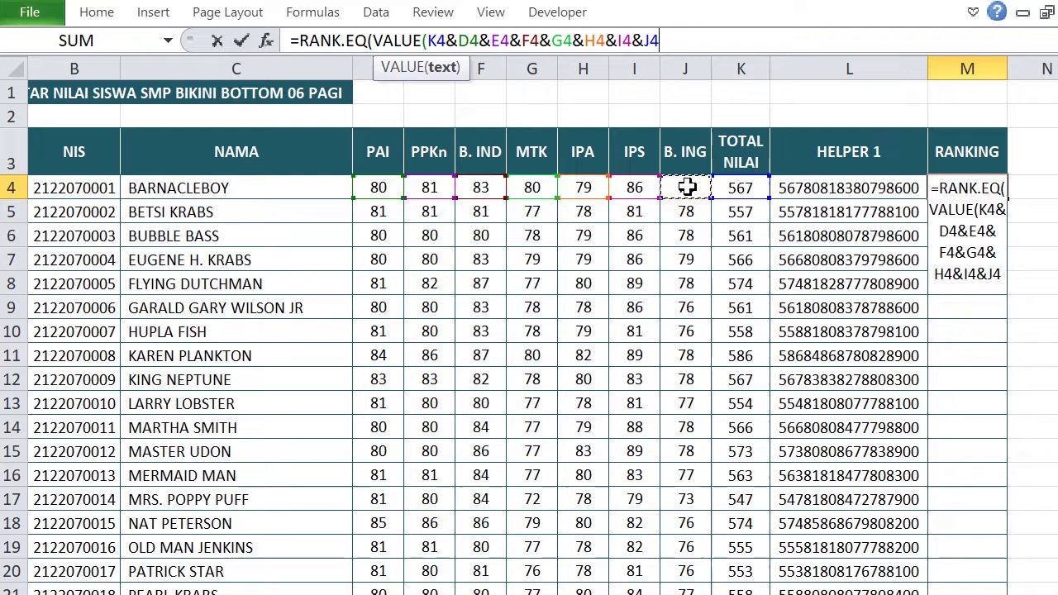
{"action": "type", "text": ")"}
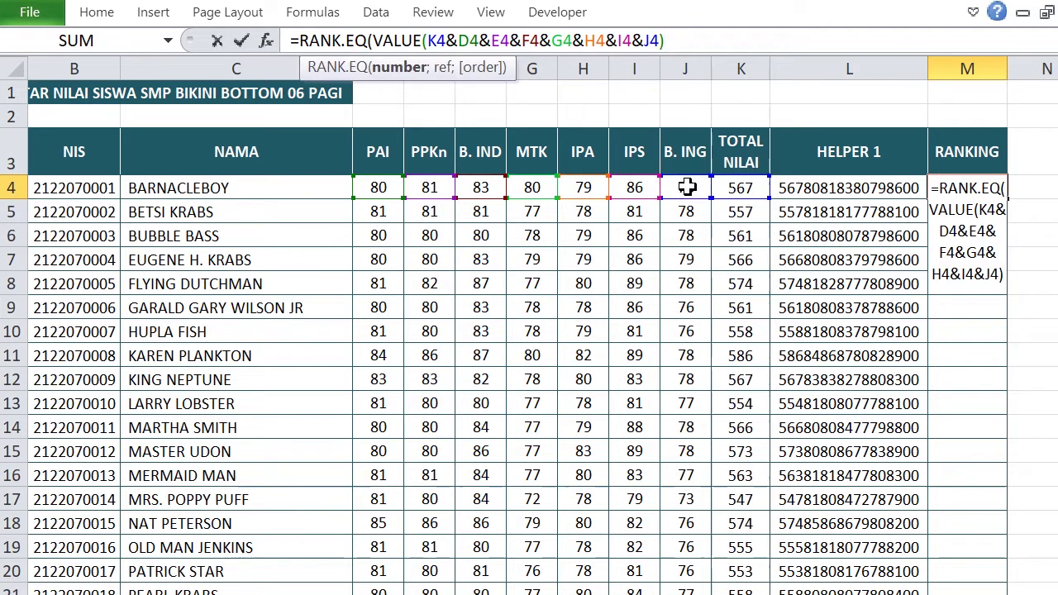
- Complete the RANK.EQ formula in M4 with the absolute reference range $L$4:$L$25 and order 0 for descending
{"action": "type", "text": ";"}
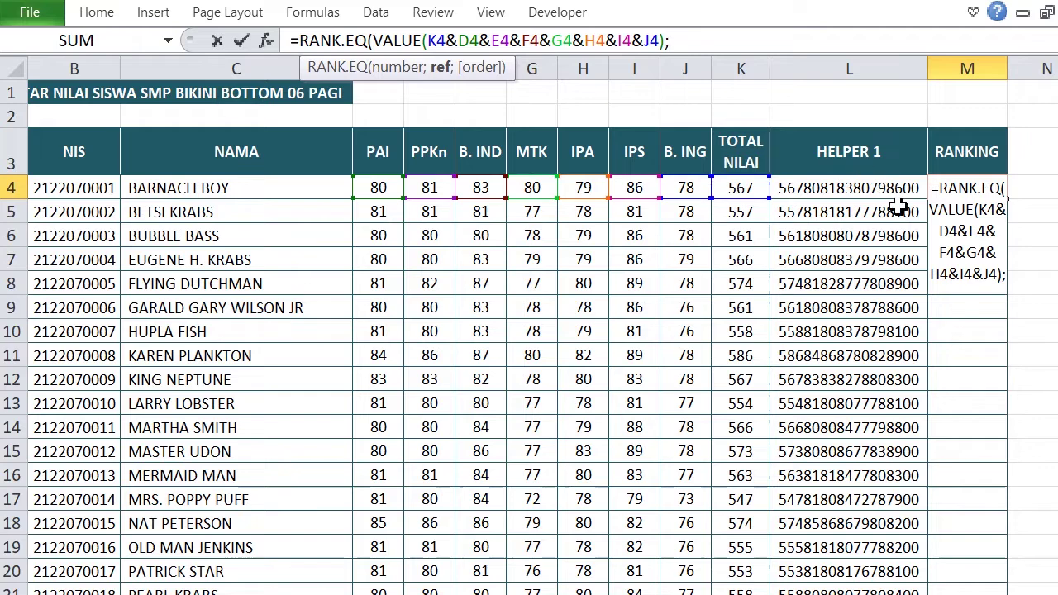
{"action": "left_click_drag", "start_coordinate": [864, 189], "coordinate": [954, 585]}
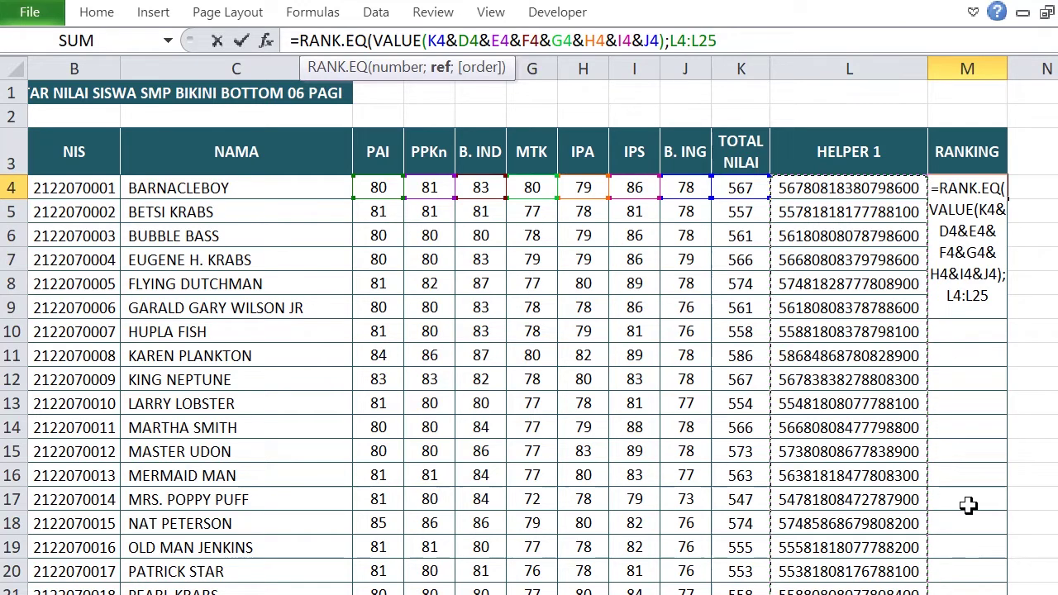
{"action": "key", "text": "F4"}
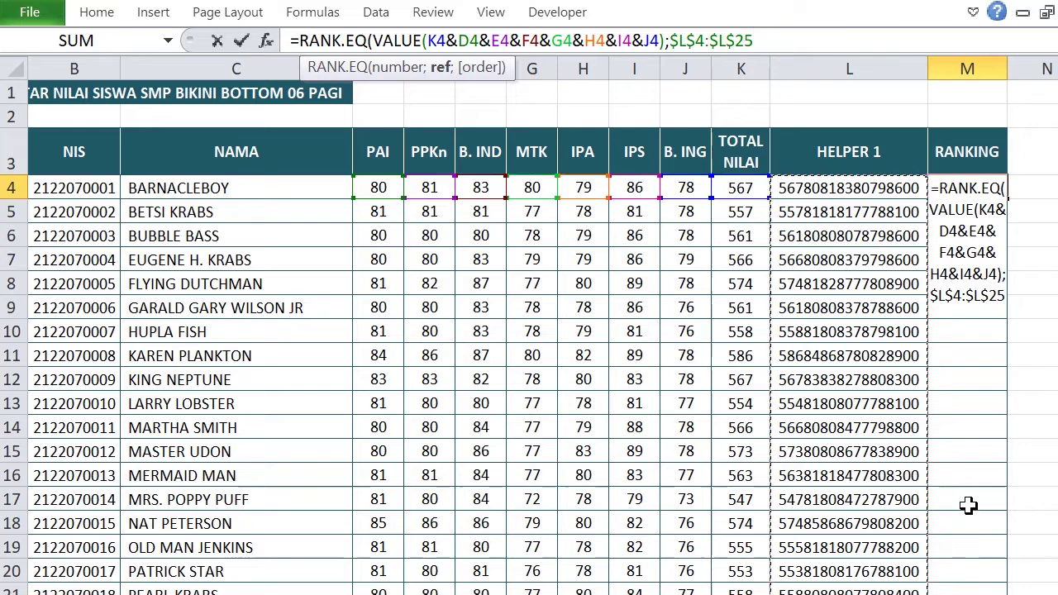
{"action": "type", "text": ";"}
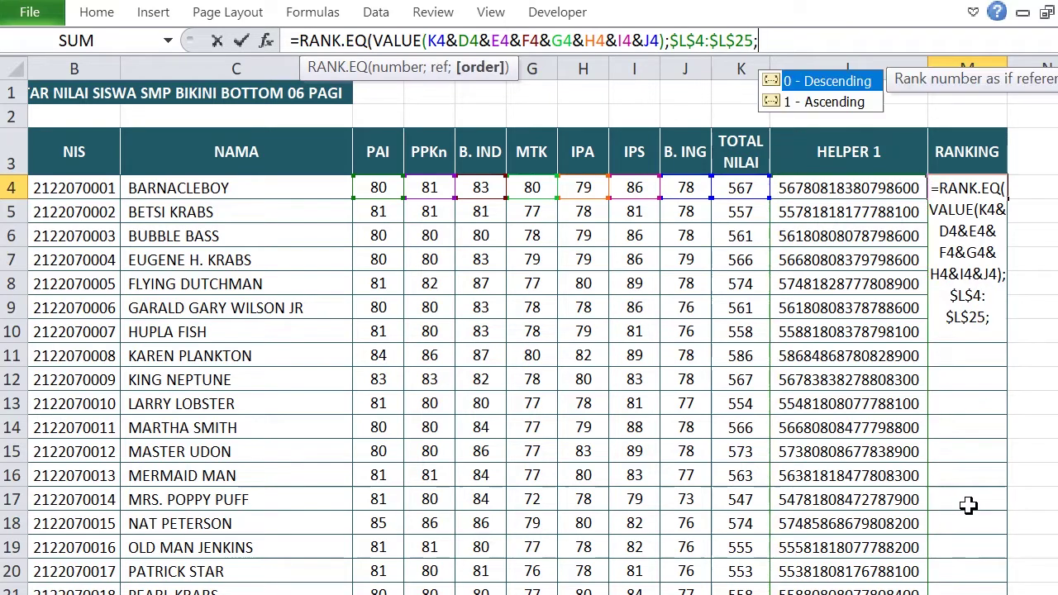
{"action": "type", "text": "0"}
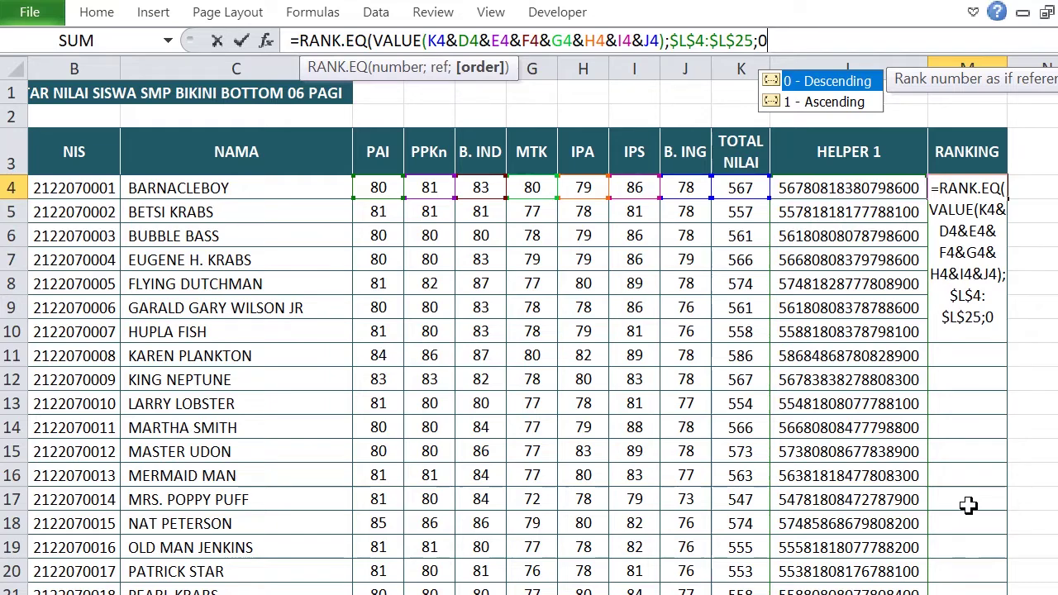
{"action": "type", "text": ")"}
{"action": "key", "text": "Return"}
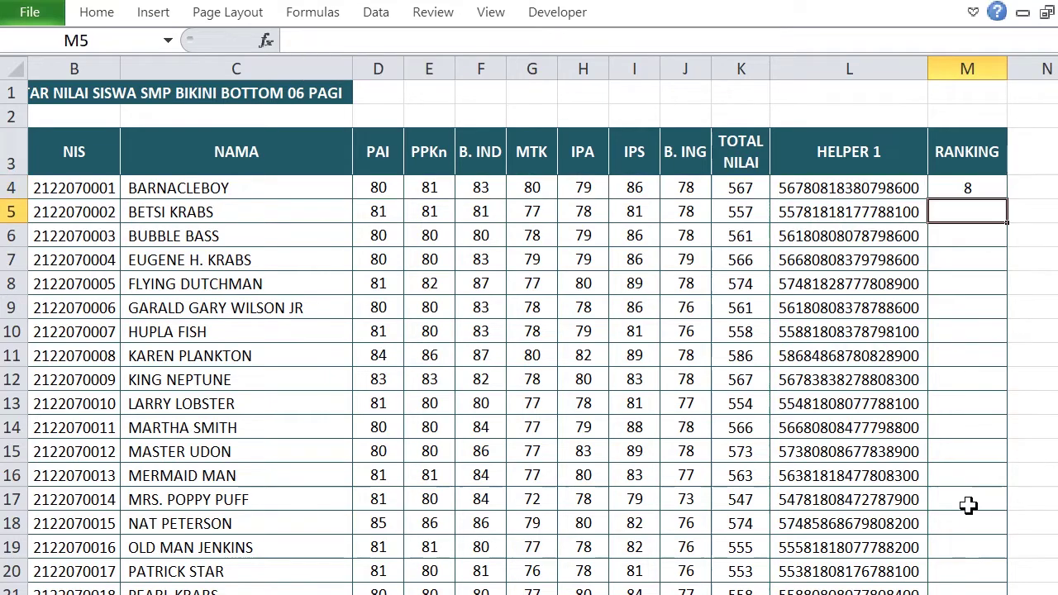
- Fill the ranking formula in M4 down the RANKING column to M25 and review the ranks
{"action": "left_click", "coordinate": [969, 193]}
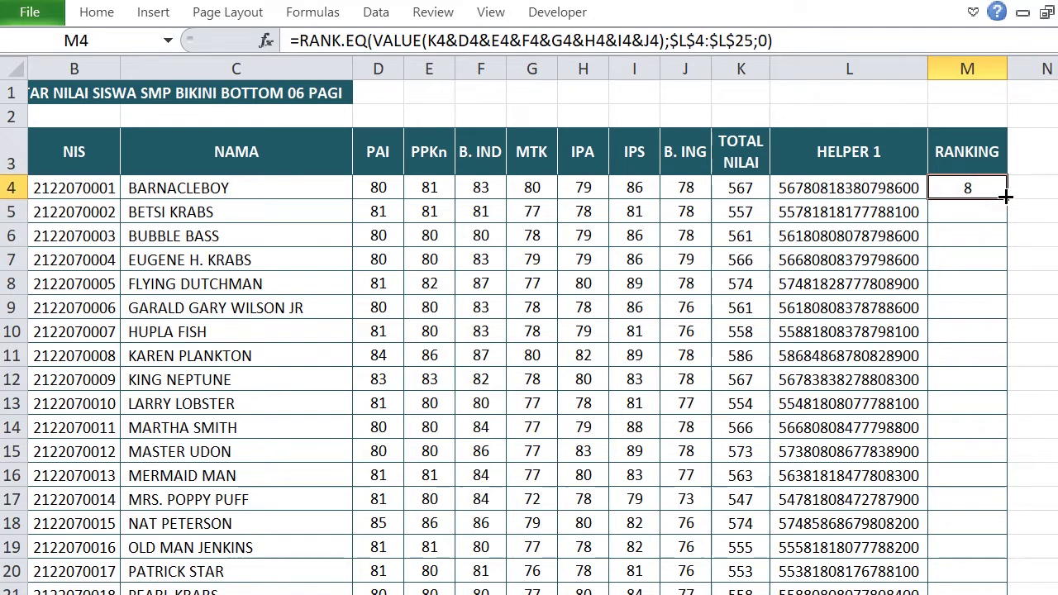
{"action": "left_click_drag", "start_coordinate": [1006, 198], "coordinate": [984, 592]}
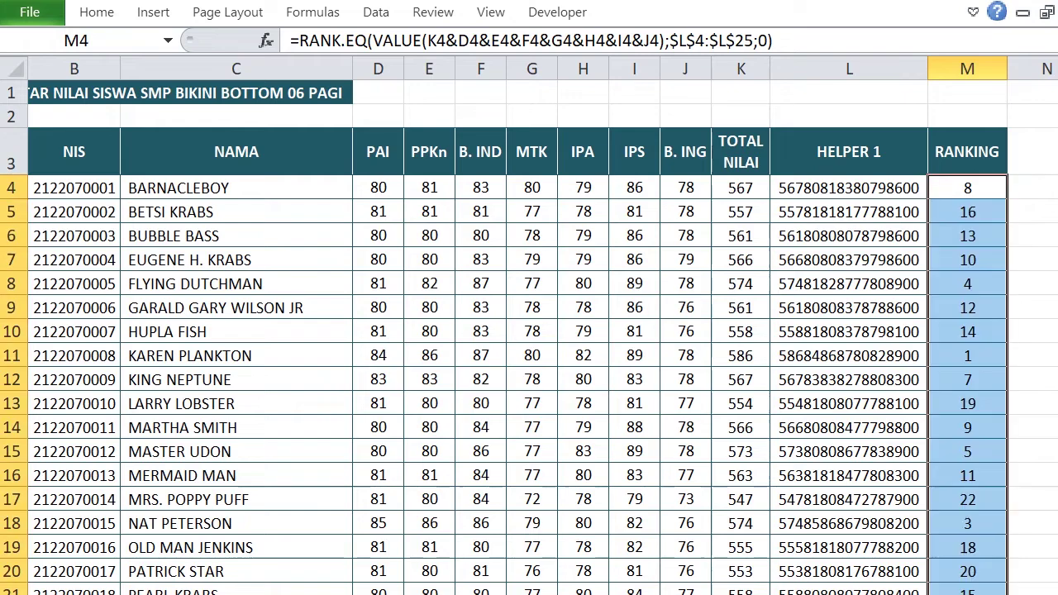
{"action": "scroll", "coordinate": [965, 505], "scroll_direction": "down", "scroll_amount": 2}
{"action": "left_click", "coordinate": [973, 334]}
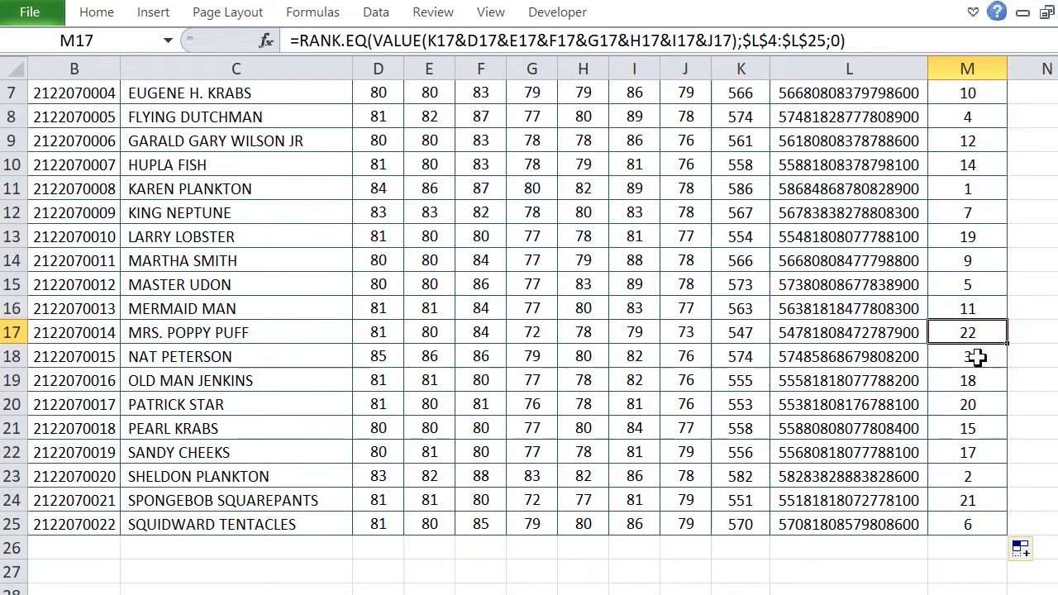
{"action": "scroll", "coordinate": [971, 274], "scroll_direction": "up", "scroll_amount": 2}
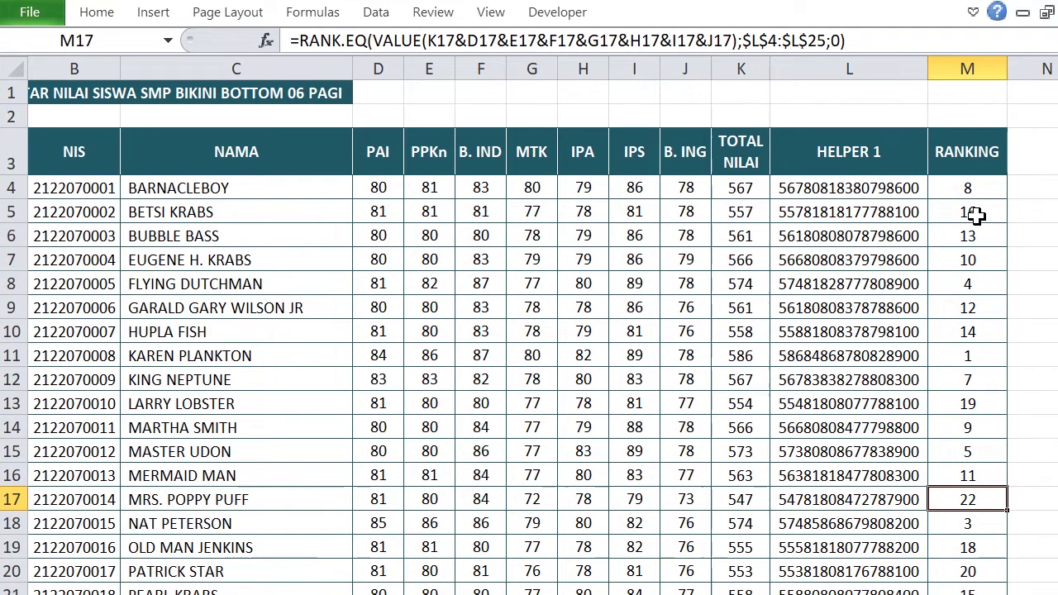
{"action": "scroll", "coordinate": [984, 386], "scroll_direction": "down", "scroll_amount": 2}
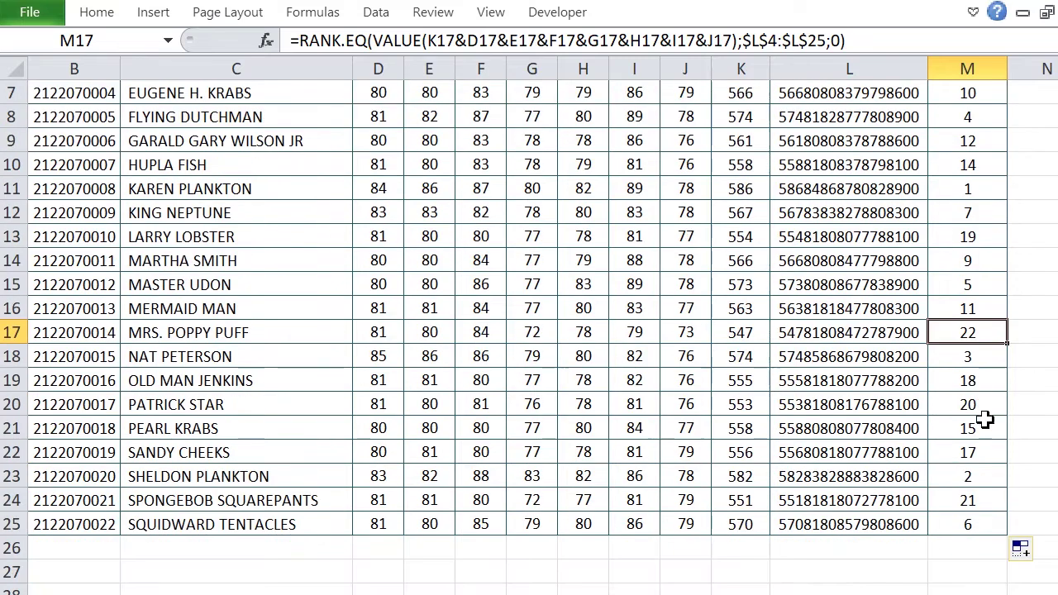
{"action": "left_click", "coordinate": [965, 186]}
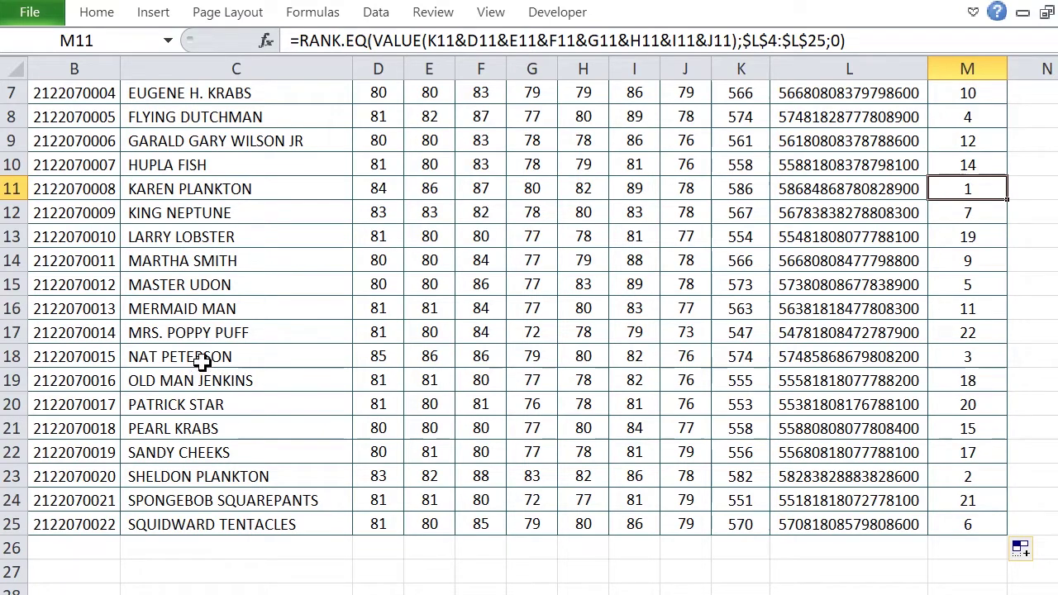
{"action": "scroll", "coordinate": [932, 477], "scroll_direction": "up", "scroll_amount": 2}
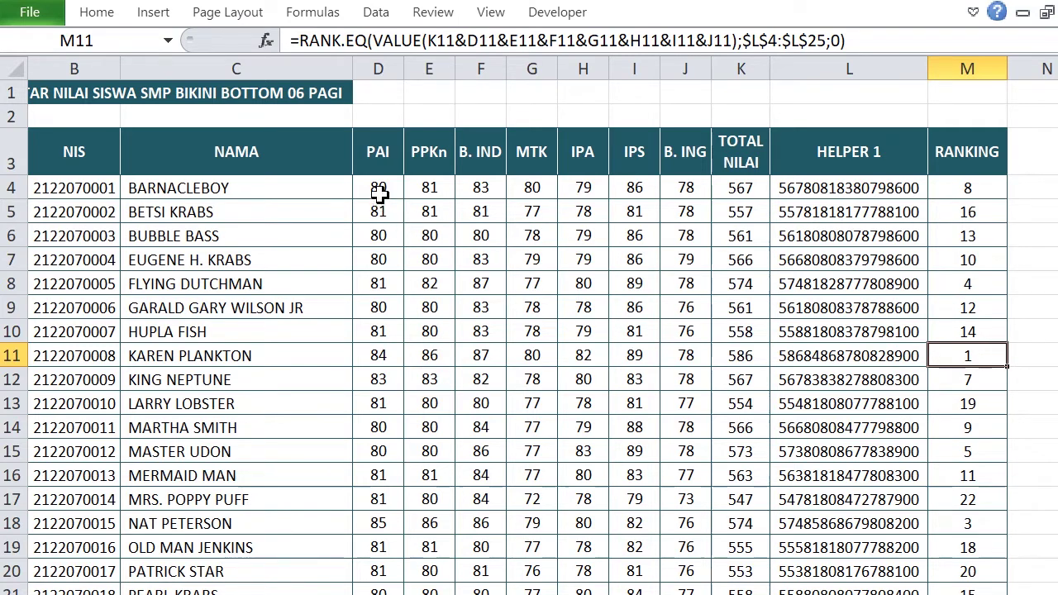
- Copy the subject scores in D5:J5 onto the third student's row at D6:J6 to create tied totals
{"action": "left_click_drag", "start_coordinate": [377, 212], "coordinate": [692, 210]}
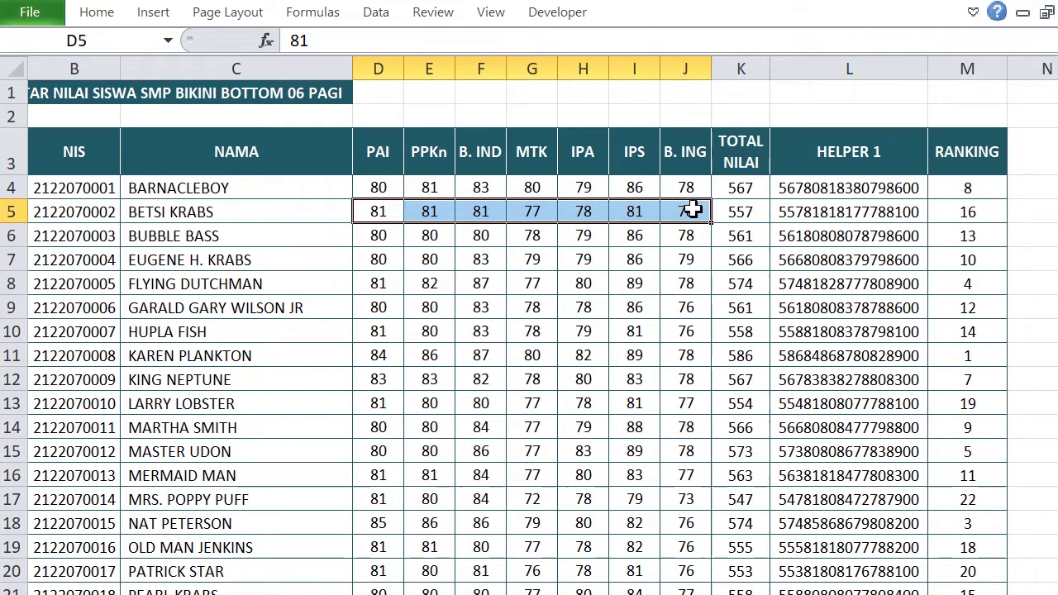
{"action": "right_click", "coordinate": [378, 236]}
{"action": "left_click", "coordinate": [466, 331]}
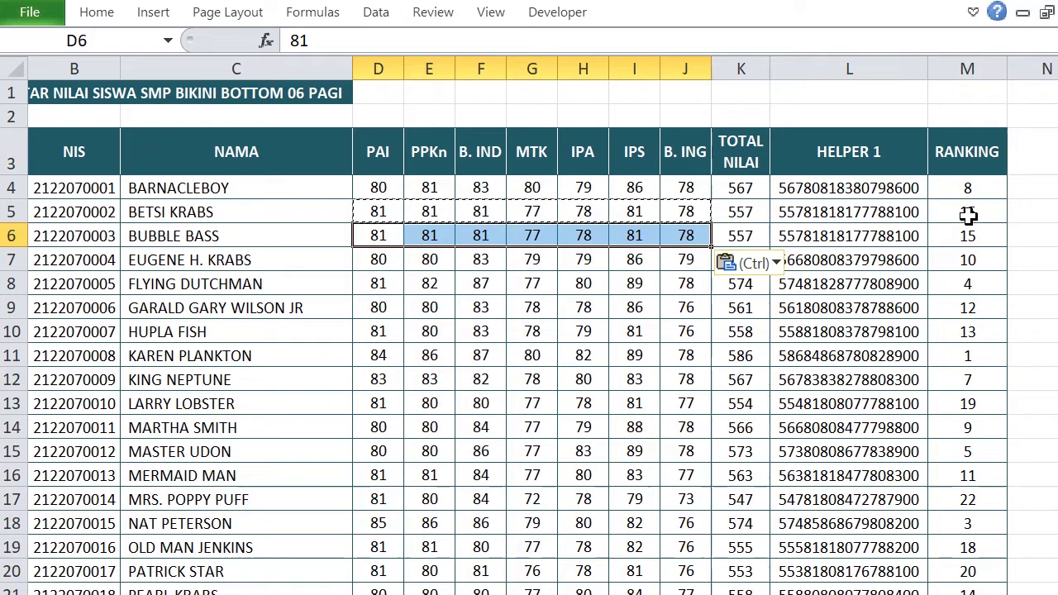
- Try a B. ING score of 77 in J6 to test the ranking, and undo the change
{"action": "double_click", "coordinate": [688, 236]}
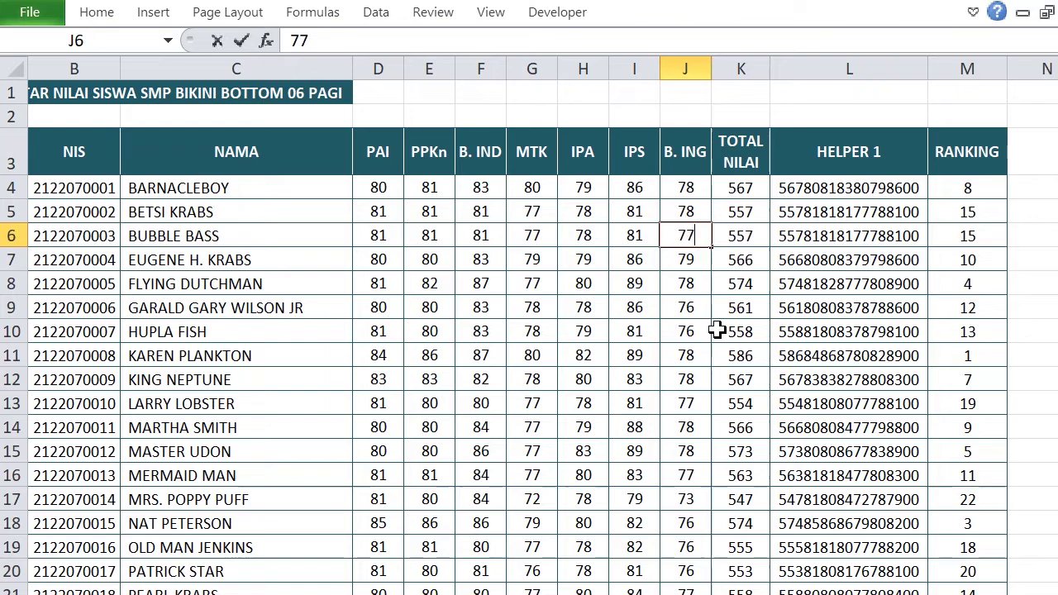
{"action": "type", "text": "7"}
{"action": "key", "text": "Return"}
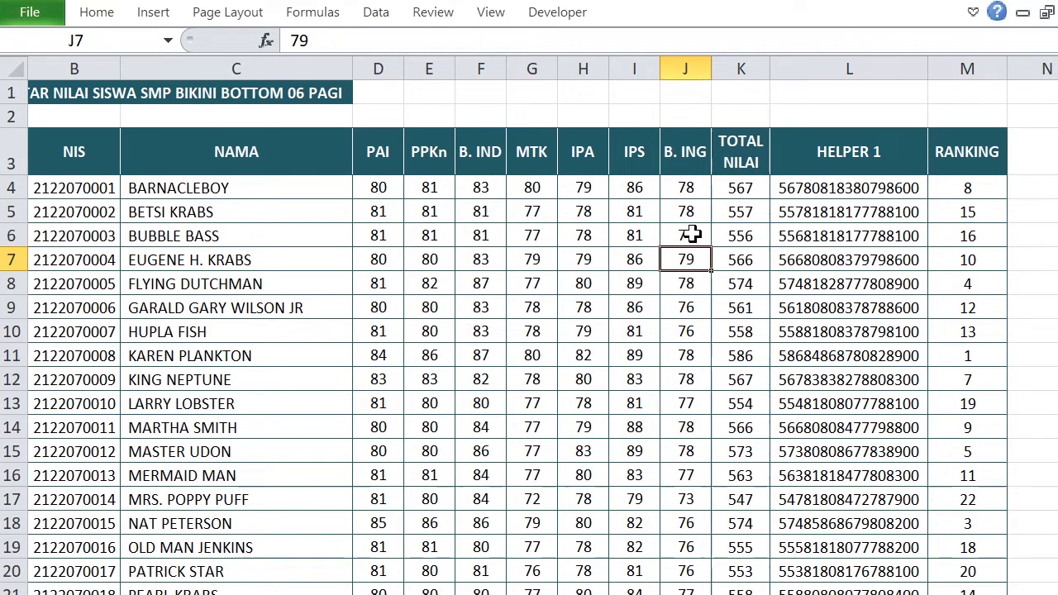
{"action": "left_click", "coordinate": [58, 0]}
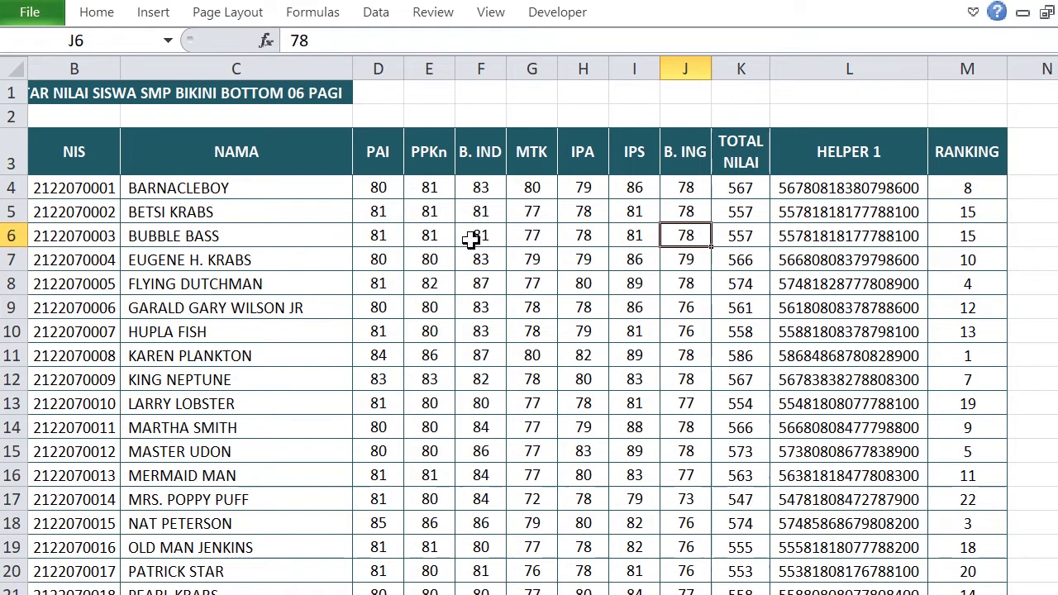
- Try a PAI score of 80 in D5 to test the ranking, and undo the change
{"action": "left_click", "coordinate": [374, 209]}
{"action": "type", "text": "8"}
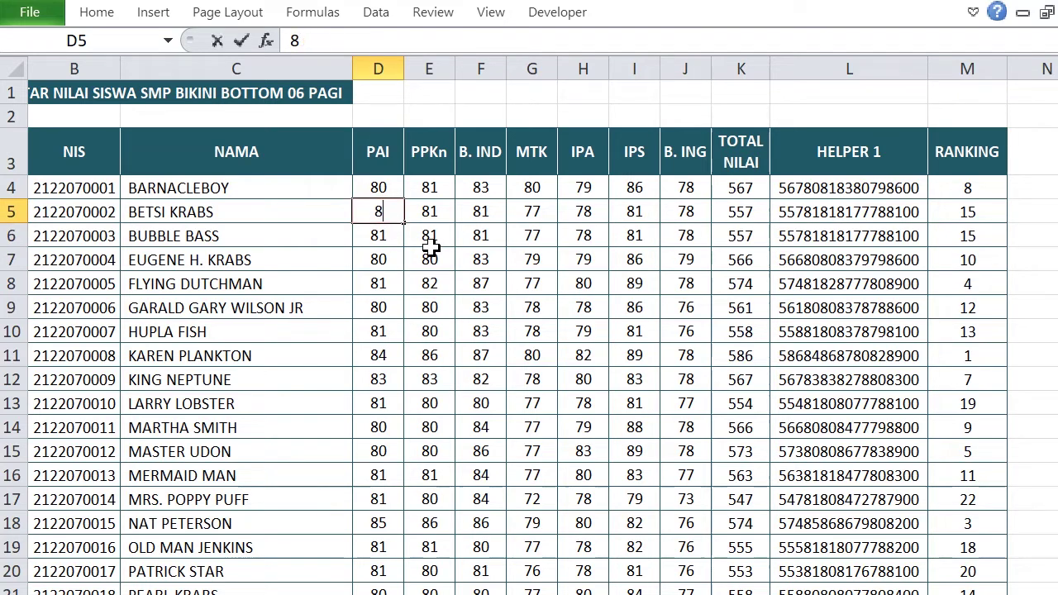
{"action": "type", "text": "0"}
{"action": "key", "text": "Return"}
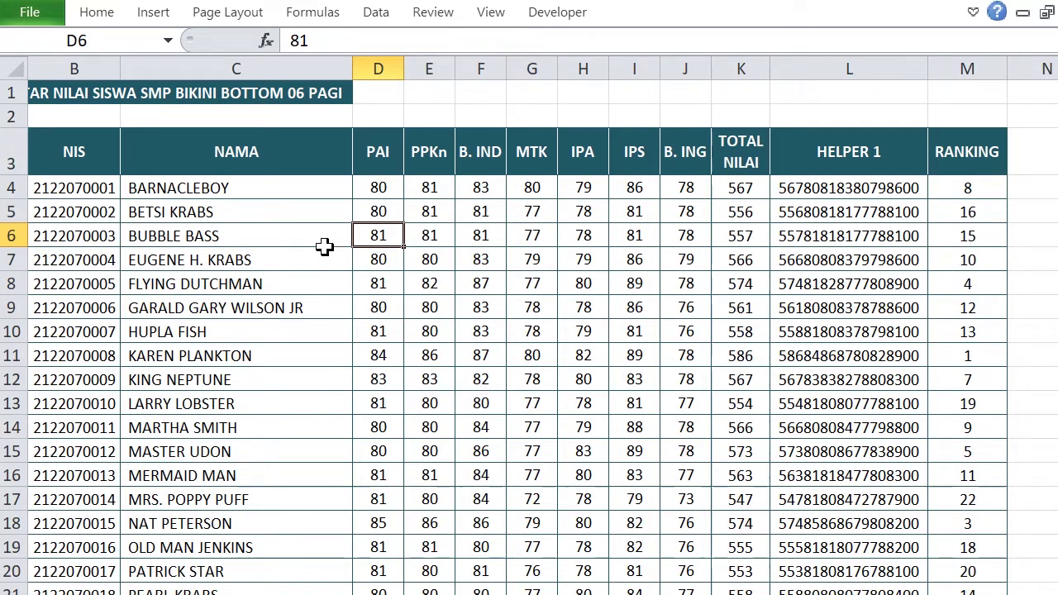
{"action": "left_click", "coordinate": [378, 212]}
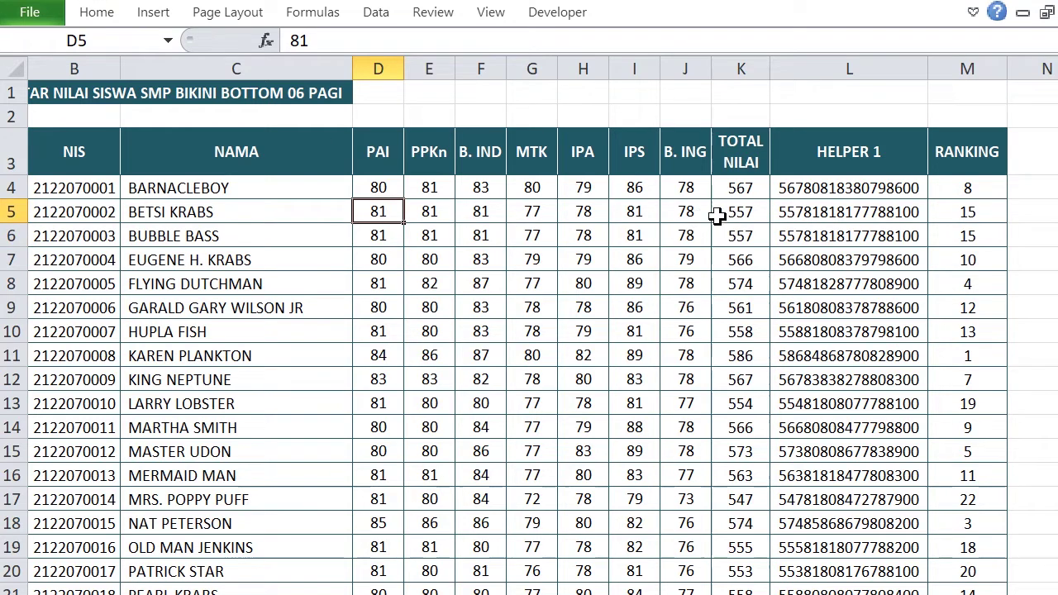
- Try an IPS score of 80 in I5 with a B. ING score of 79 in J5 to test the ranking, and undo both changes
{"action": "left_click", "coordinate": [634, 212]}
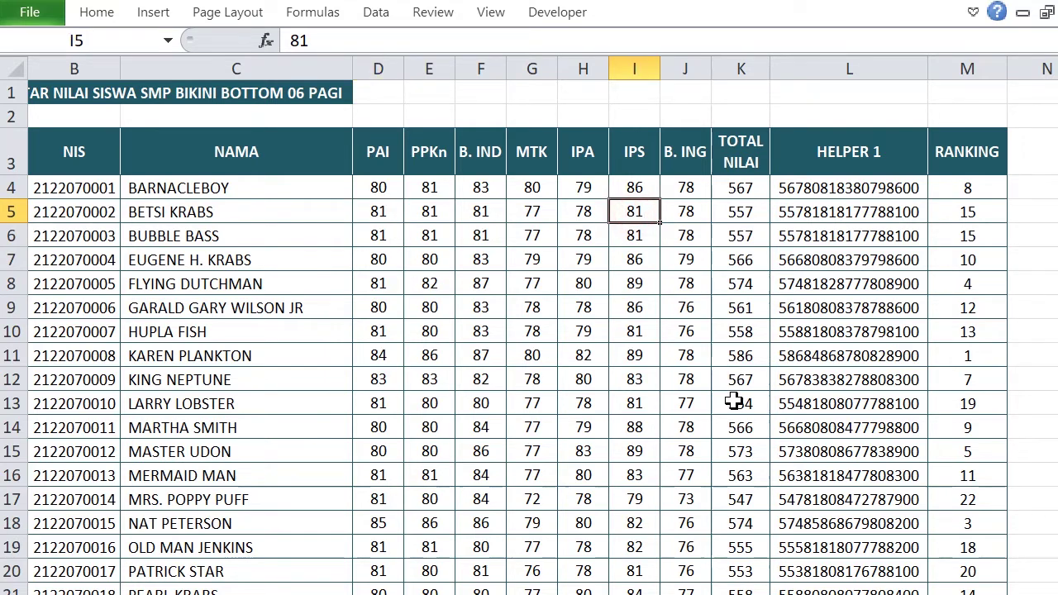
{"action": "type", "text": "8"}
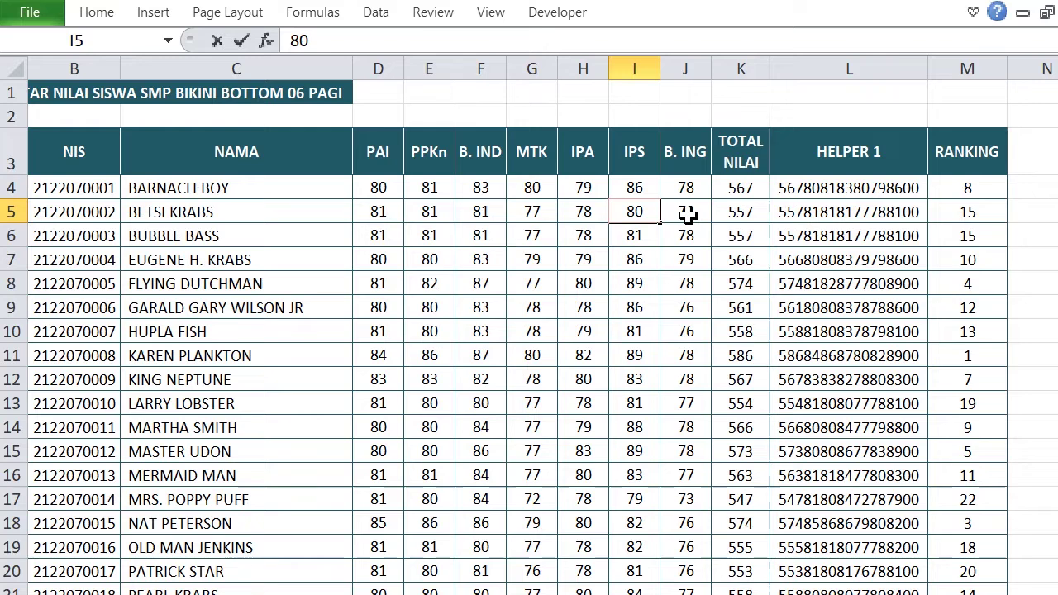
{"action": "left_click", "coordinate": [686, 214]}
{"action": "type", "text": "79"}
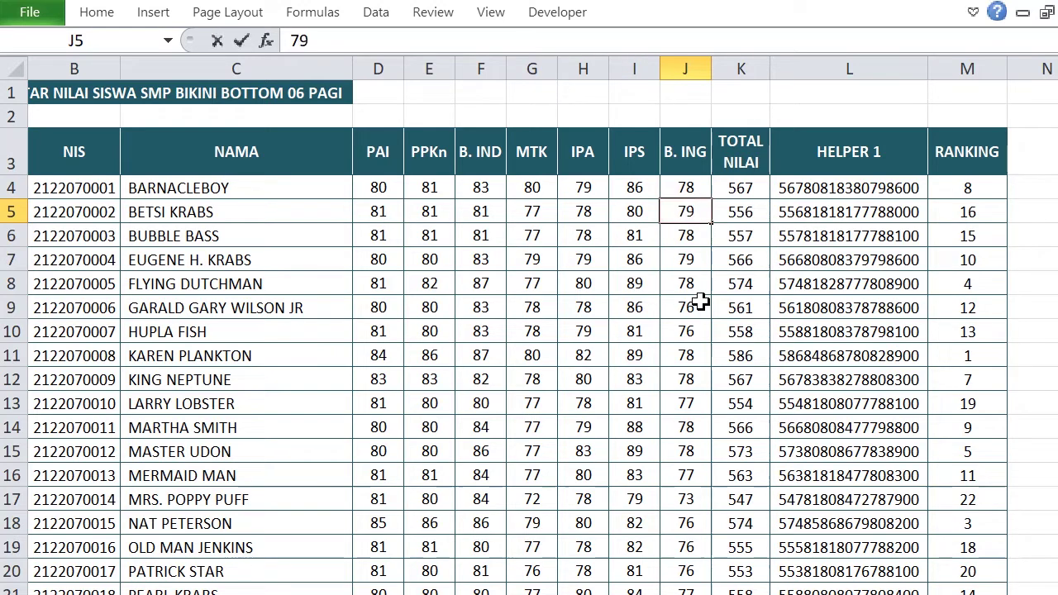
{"action": "key", "text": "Return"}
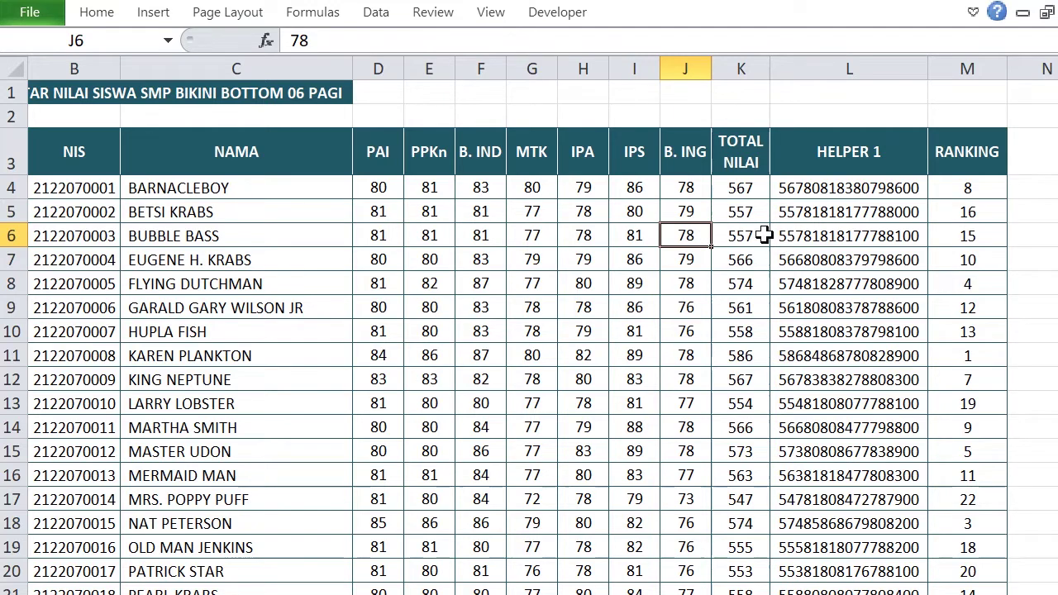
{"action": "key", "text": "ctrl+z"}
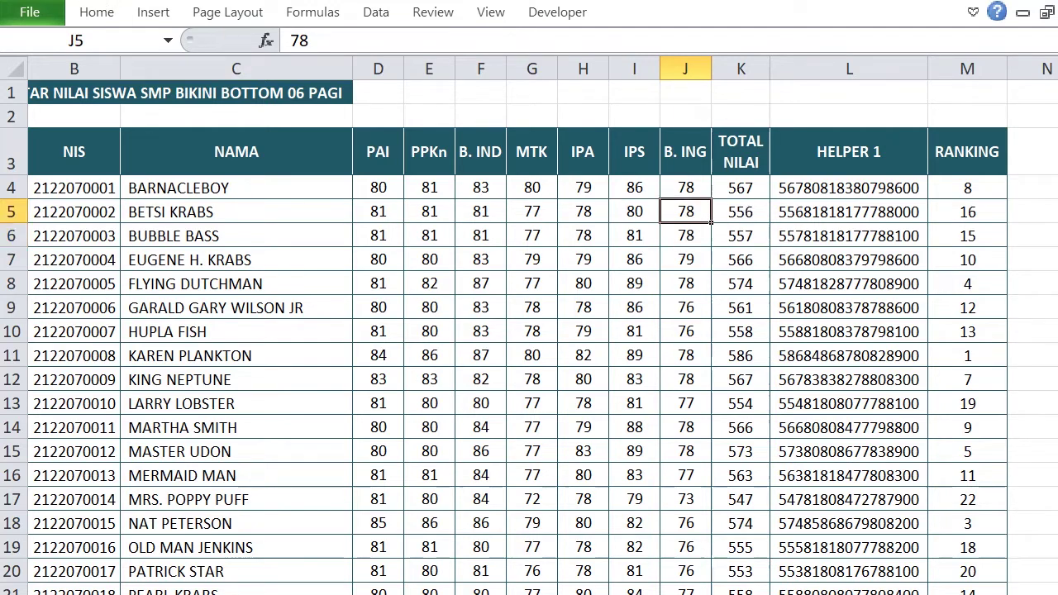
{"action": "key", "text": "ctrl+z"}
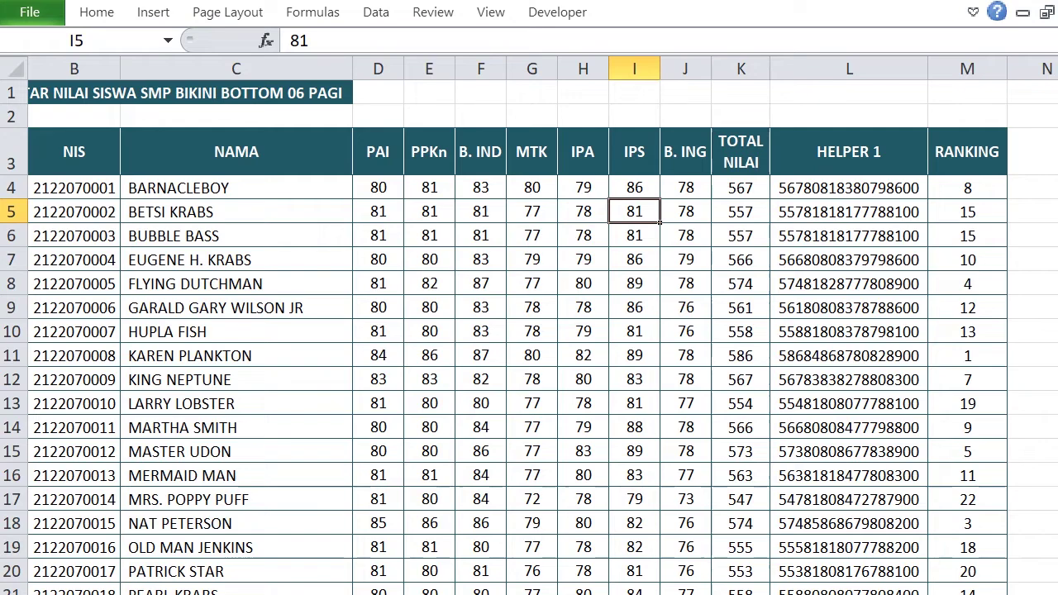
- Undo the scores pasted into D6:J6 and clear the copy selection
{"action": "key", "text": "ctrl+z"}
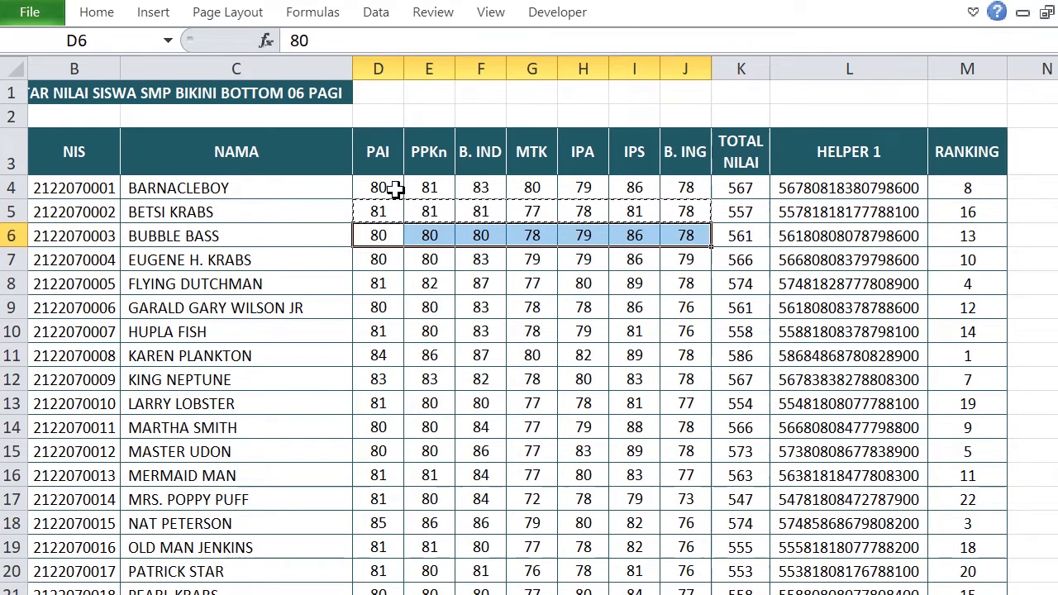
{"action": "key", "text": "Escape"}
{"action": "left_click", "coordinate": [583, 304]}
{"action": "left_click", "coordinate": [619, 357]}
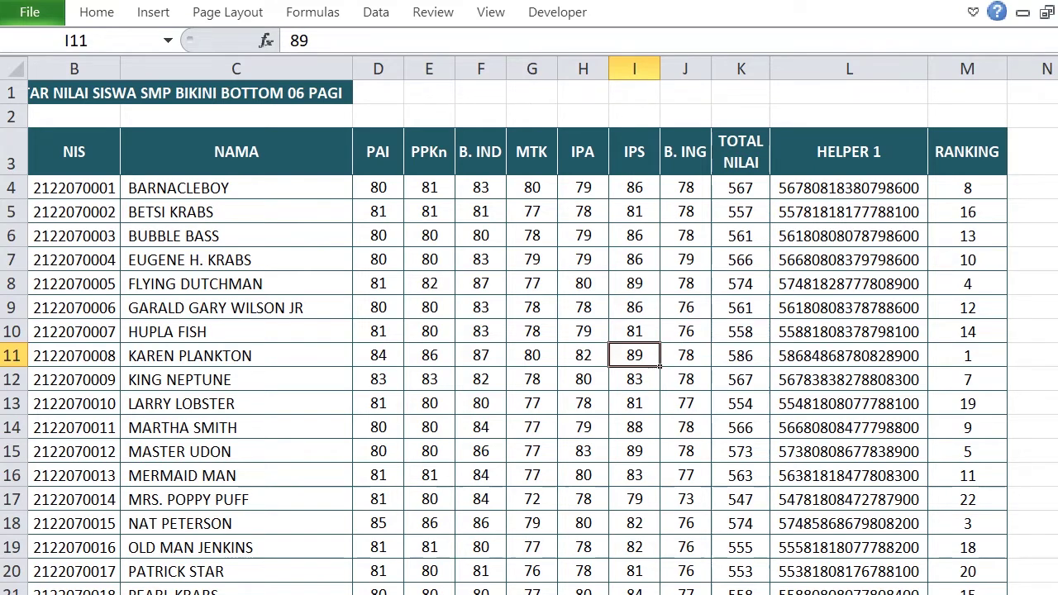
- Start an INDEX formula in Q4 of the ranking list with the absolute NAMA range $C$4:$C$25 as its array
{"action": "scroll", "coordinate": [848, 548], "scroll_direction": "right", "scroll_amount": 5}
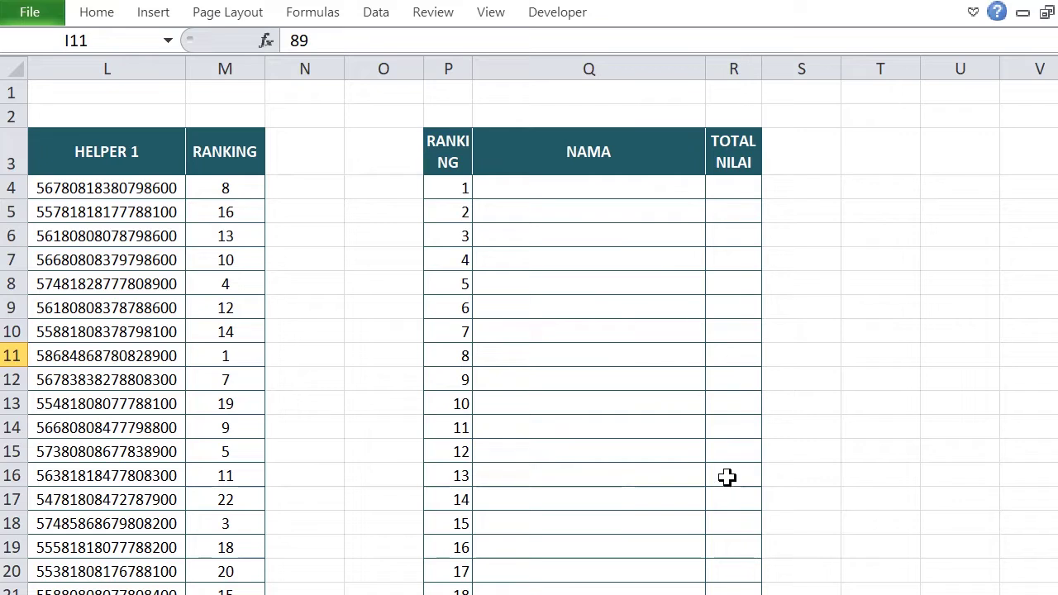
{"action": "left_click", "coordinate": [576, 187]}
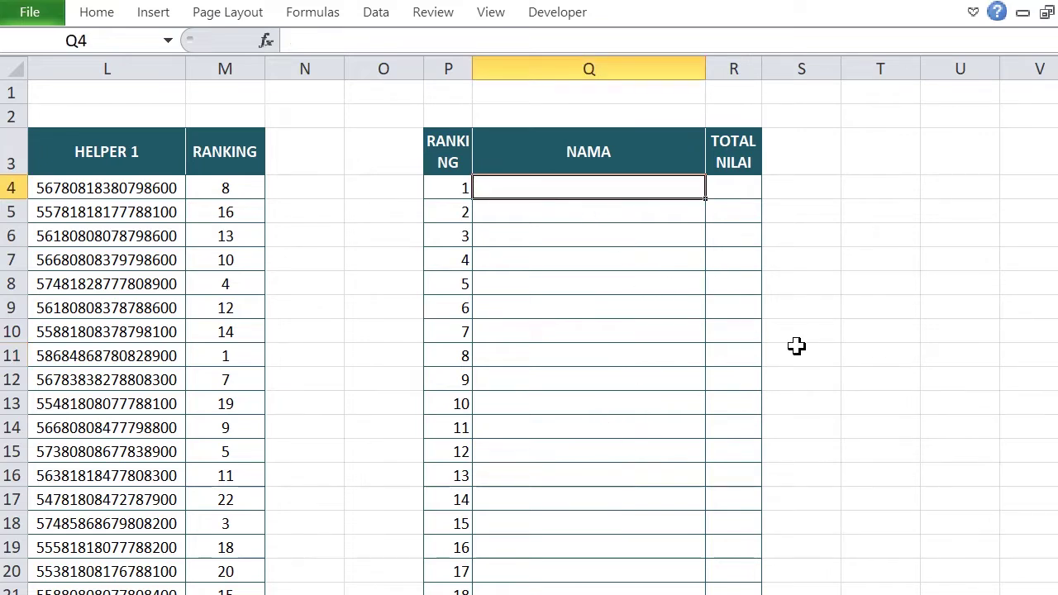
{"action": "type", "text": "="}
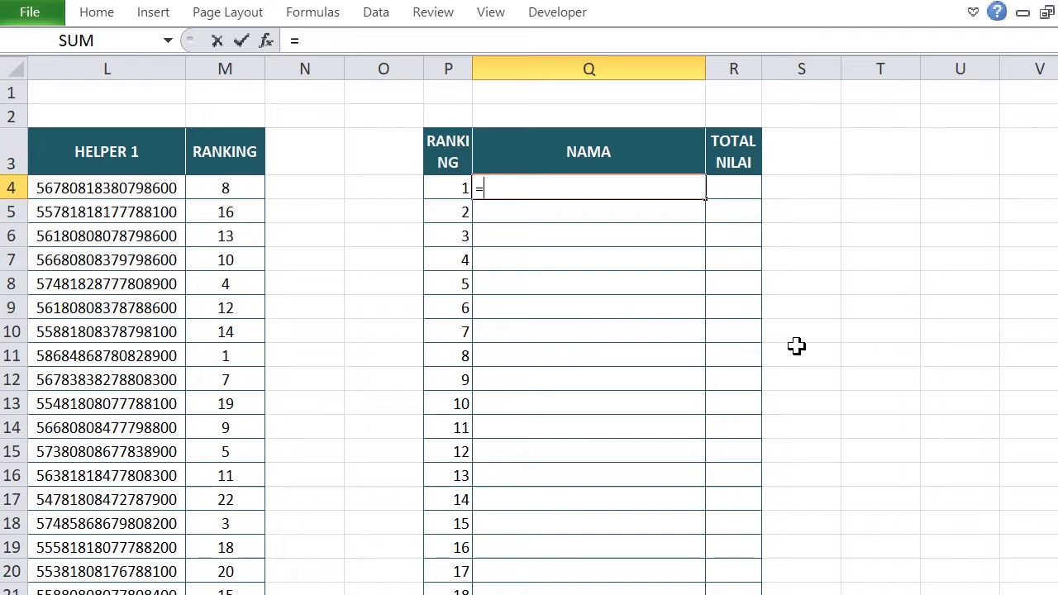
{"action": "type", "text": "IND"}
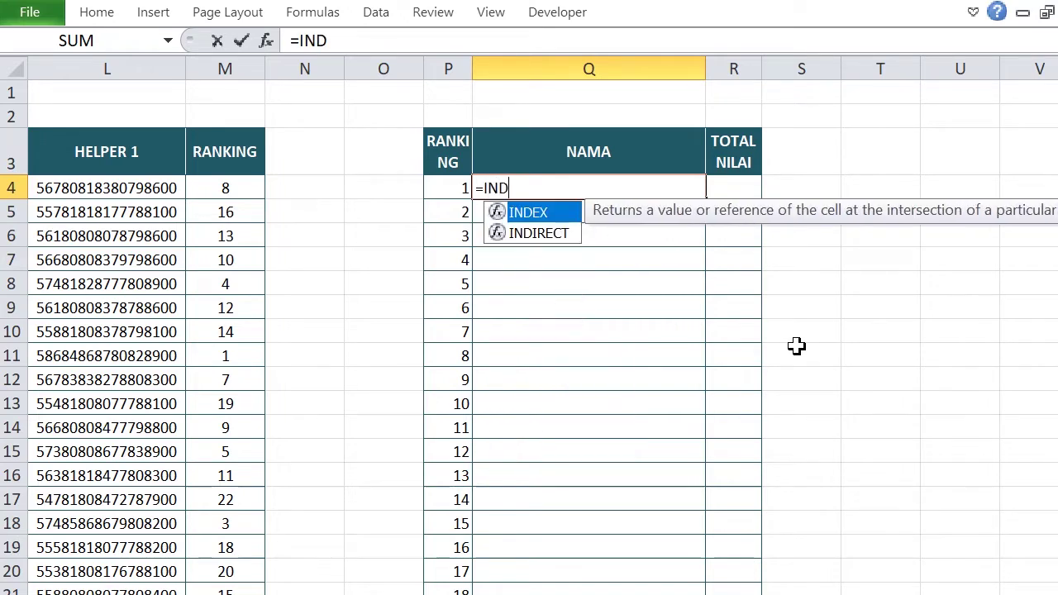
{"action": "double_click", "coordinate": [541, 215]}
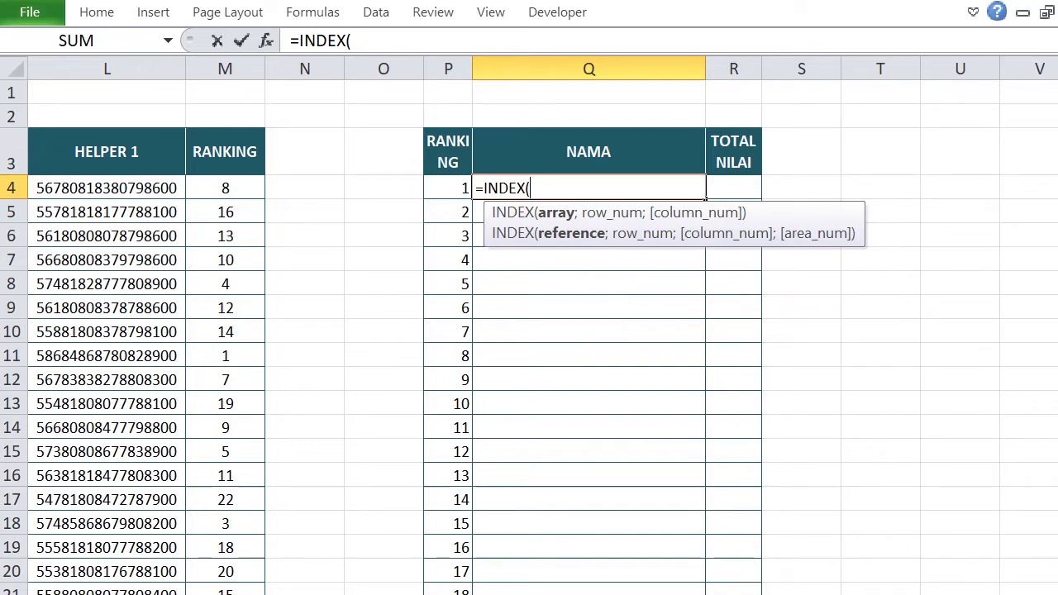
{"action": "scroll", "coordinate": [529, 331], "scroll_direction": "left", "scroll_amount": 5}
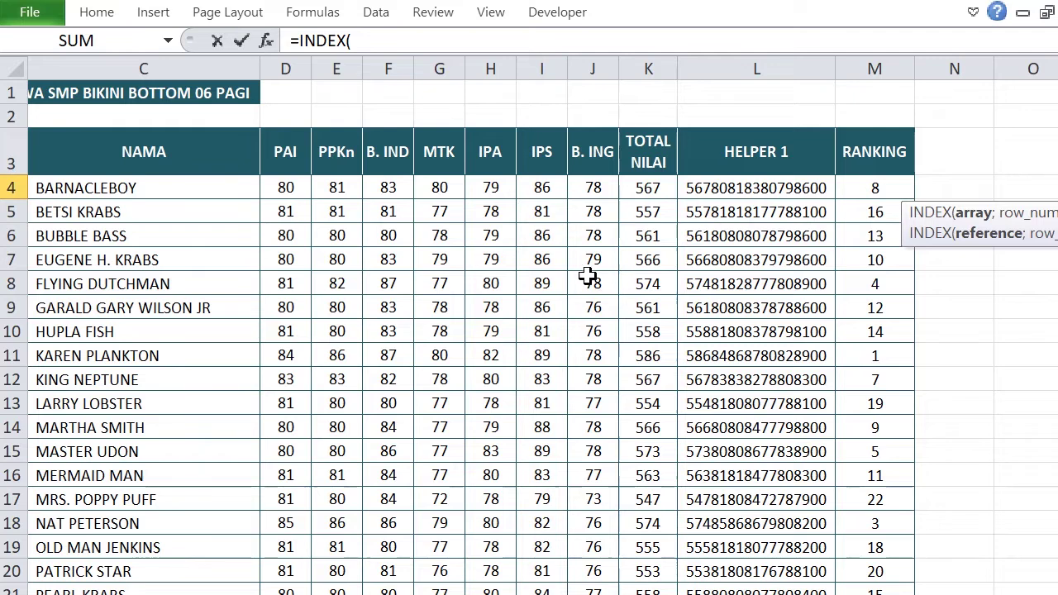
{"action": "left_click_drag", "start_coordinate": [224, 190], "coordinate": [221, 594]}
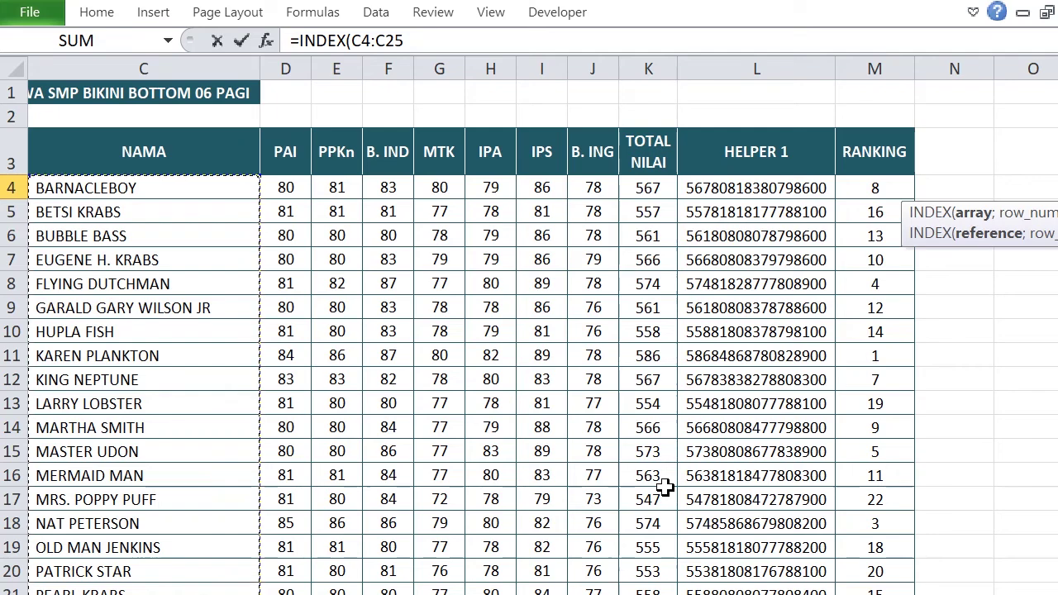
{"action": "key", "text": "F4"}
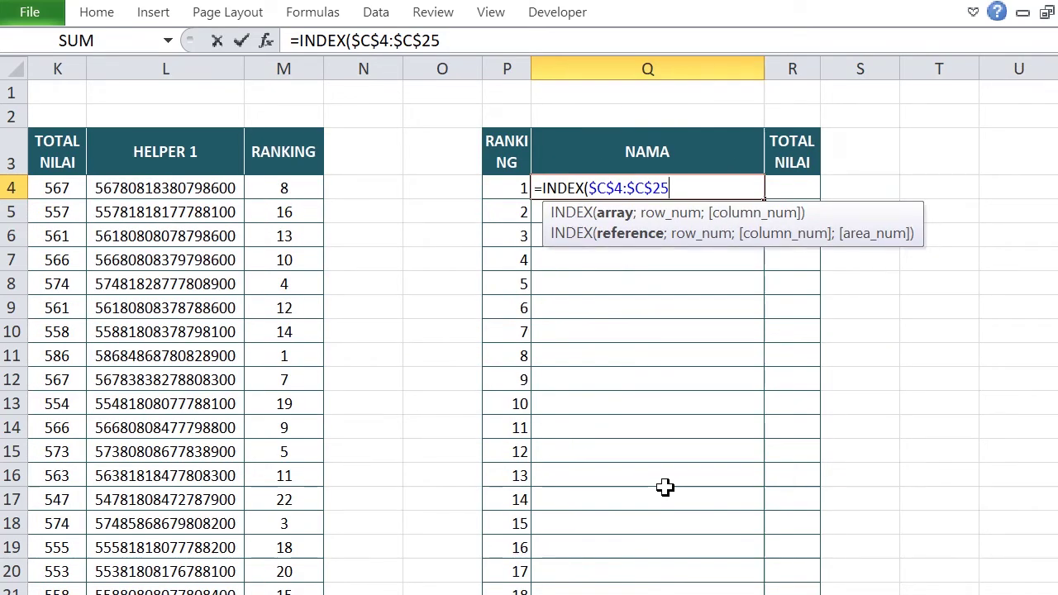
- Complete the Q4 formula with MATCH(P4;$M$4:$M$25;0) as the row number, giving =INDEX($C$4:$C$25;MATCH(P4;$M$4:$M$25;0))
{"action": "type", "text": ";MA"}
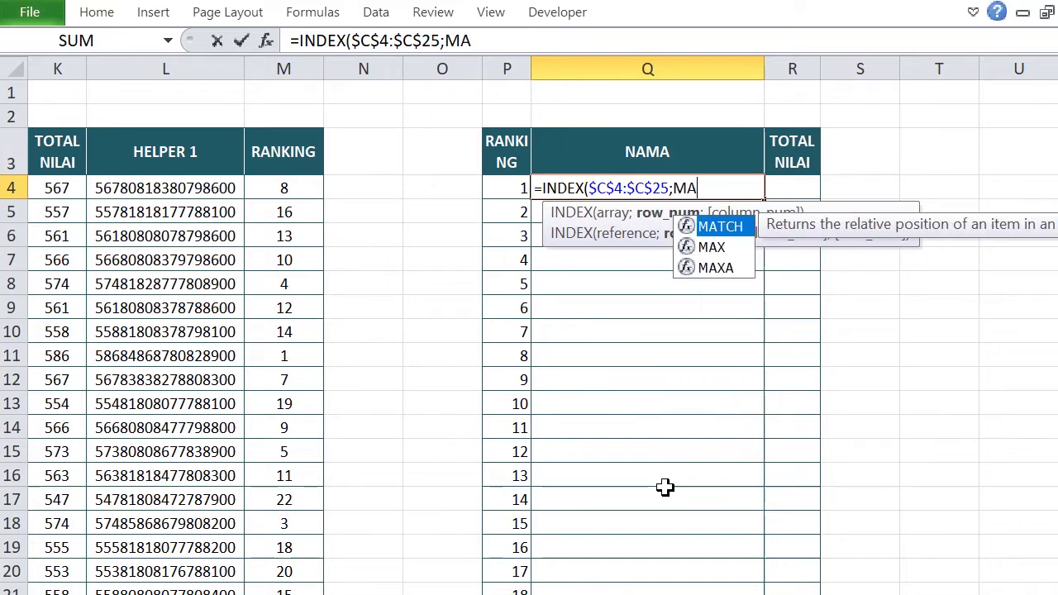
{"action": "double_click", "coordinate": [720, 226]}
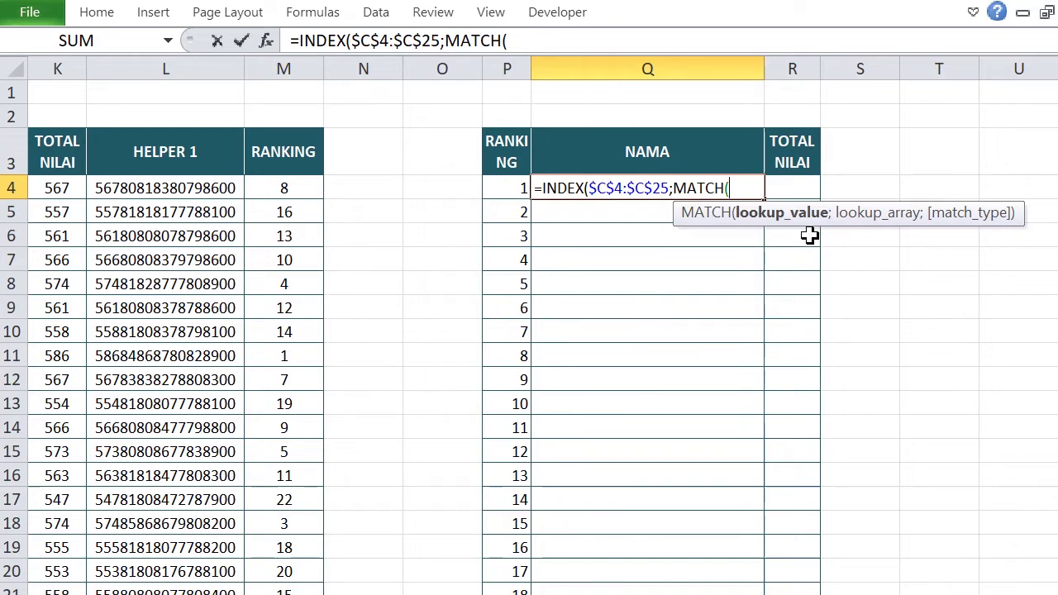
{"action": "left_click", "coordinate": [514, 187]}
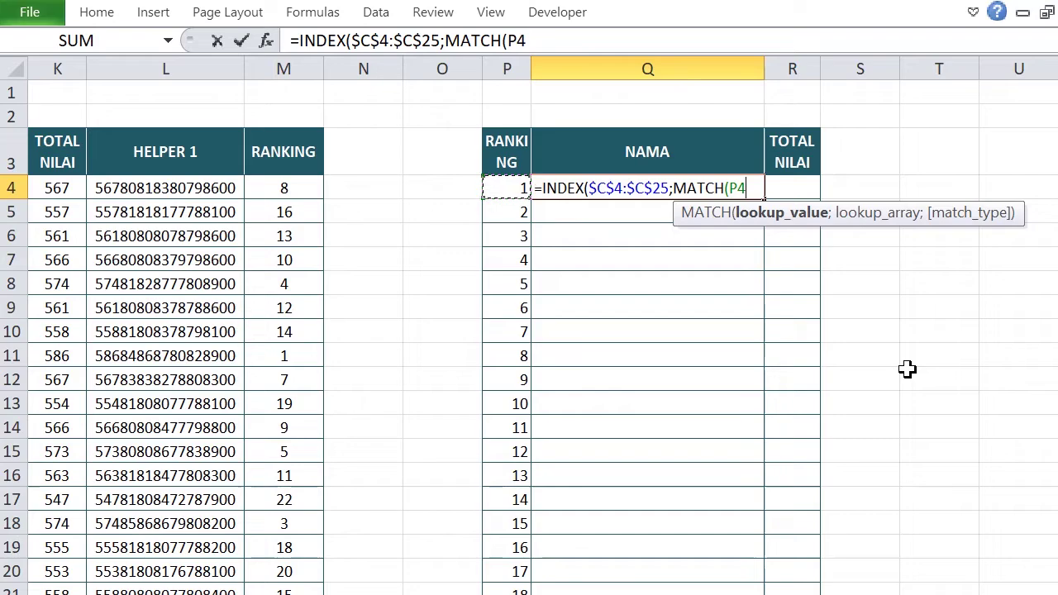
{"action": "type", "text": ";"}
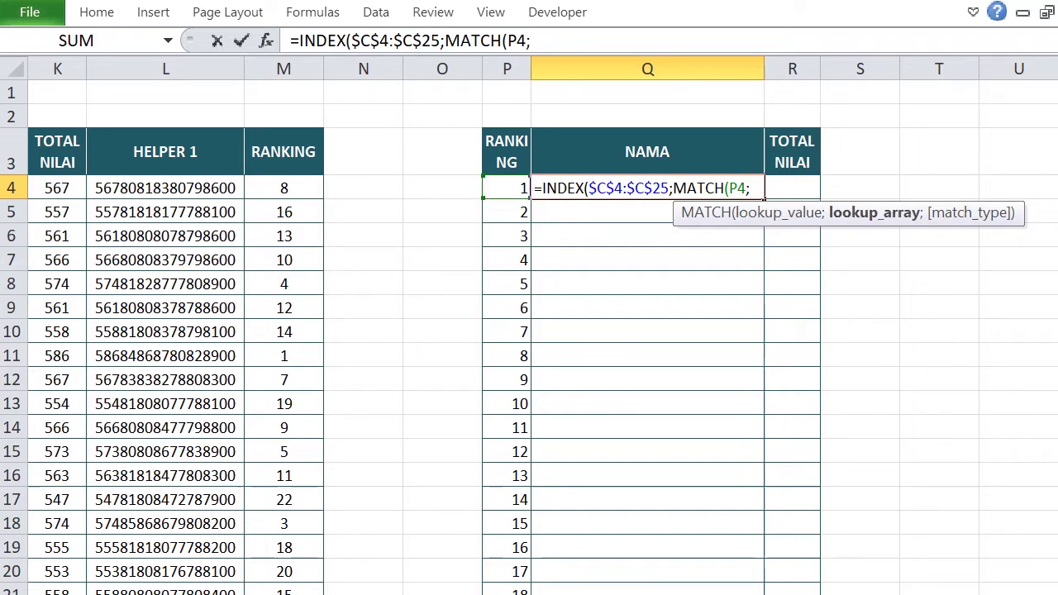
{"action": "scroll", "coordinate": [864, 335], "scroll_direction": "left", "scroll_amount": 3}
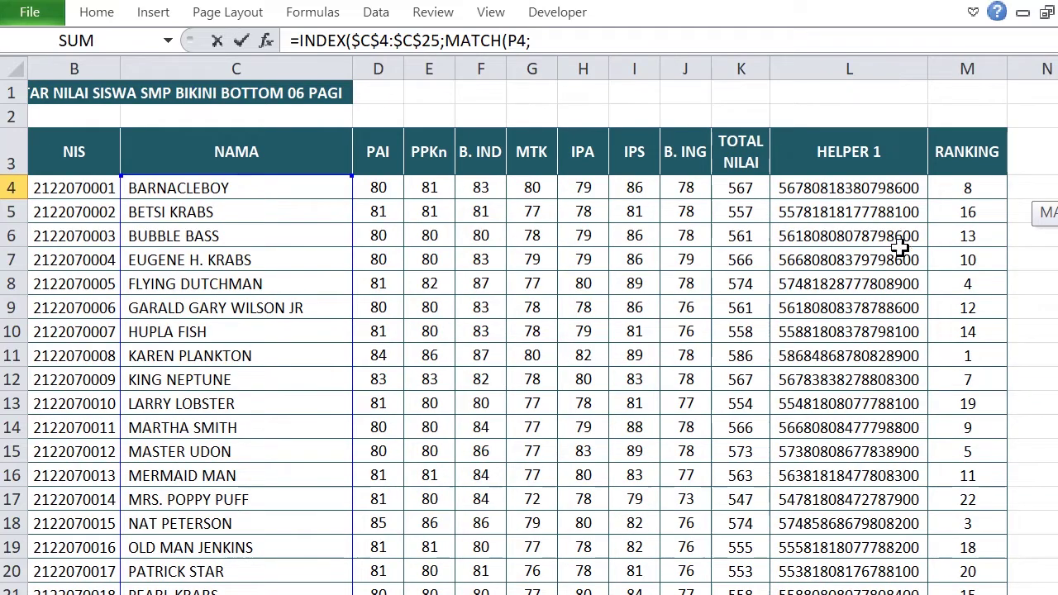
{"action": "left_click_drag", "start_coordinate": [967, 188], "coordinate": [967, 593]}
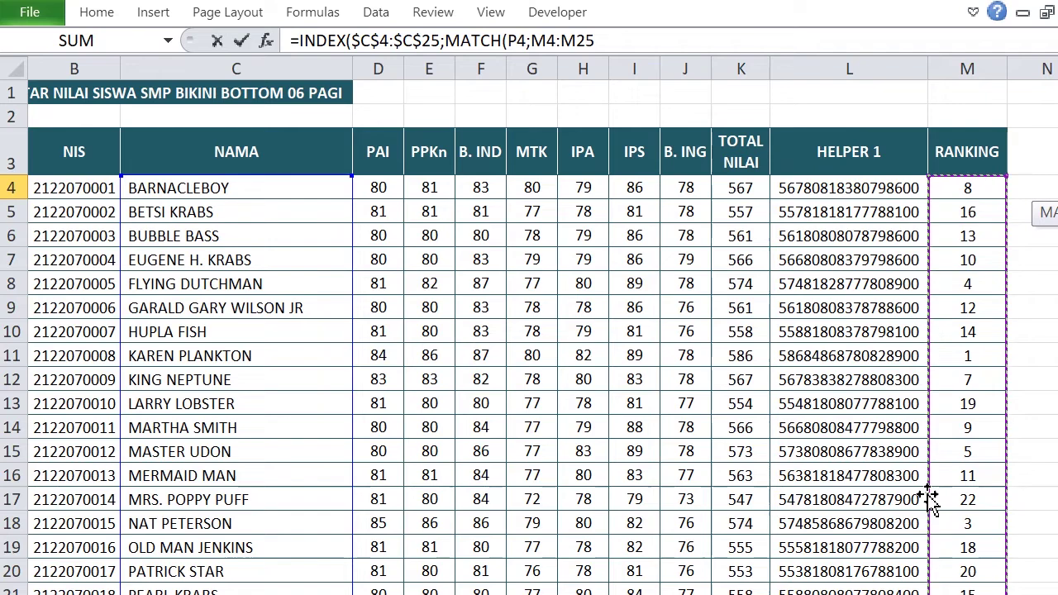
{"action": "key", "text": "F4"}
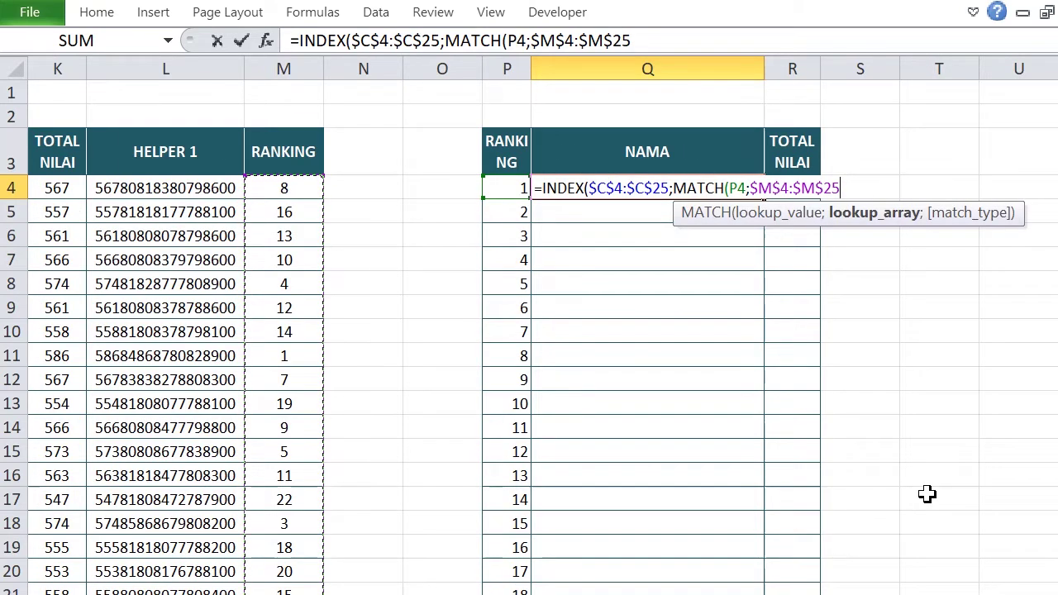
{"action": "type", "text": ";"}
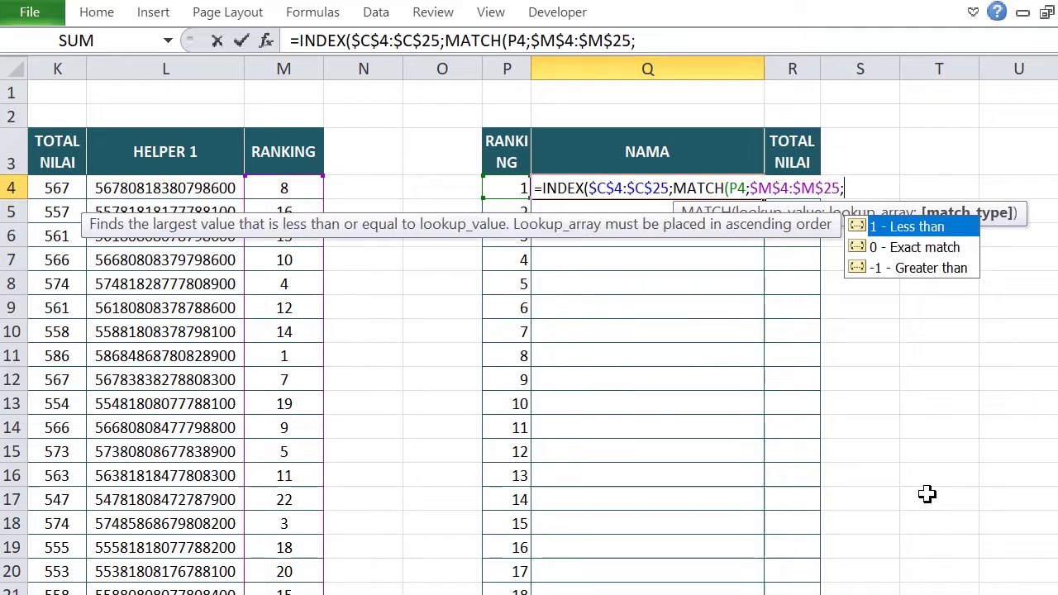
{"action": "type", "text": "0))"}
{"action": "key", "text": "Return"}
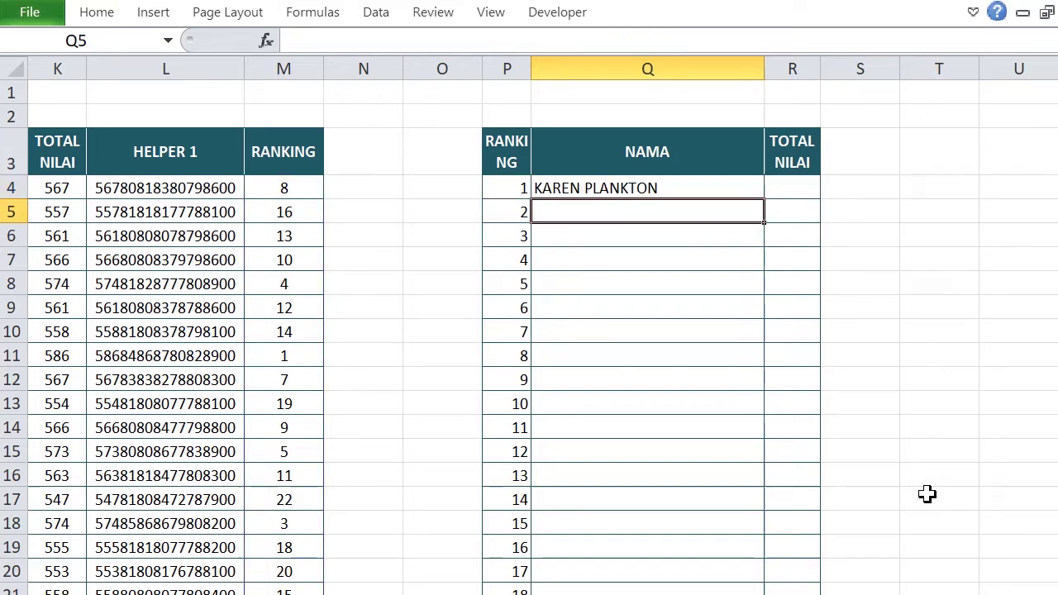
- Fill the name lookup formula in Q4 down the ranking list's NAMA column to Q25
{"action": "left_click", "coordinate": [694, 186]}
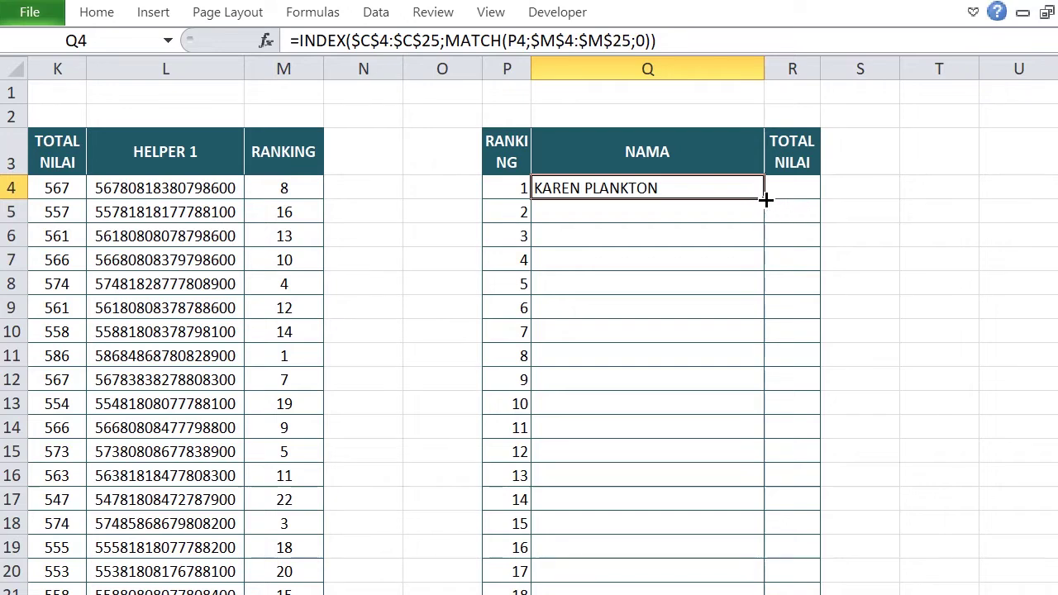
{"action": "left_click_drag", "start_coordinate": [767, 199], "coordinate": [768, 593]}
{"action": "left_click", "coordinate": [703, 364]}
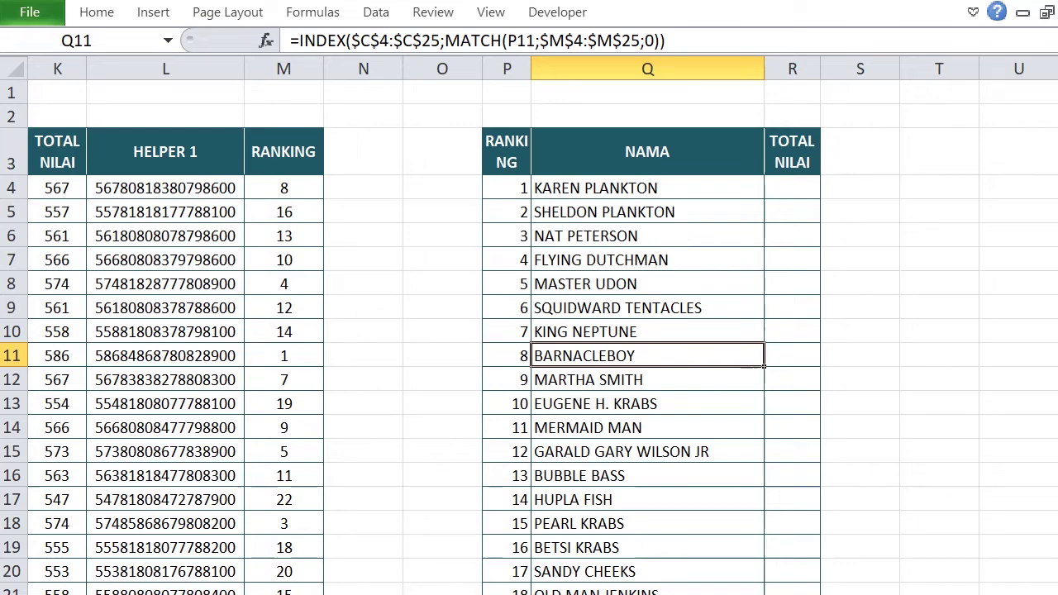
- Check the top three names in the ranking list against the NAMA and RANKING columns of the grade table
{"action": "scroll", "coordinate": [529, 330], "scroll_direction": "left", "scroll_amount": 4}
{"action": "scroll", "coordinate": [621, 510], "scroll_direction": "down", "scroll_amount": 2}
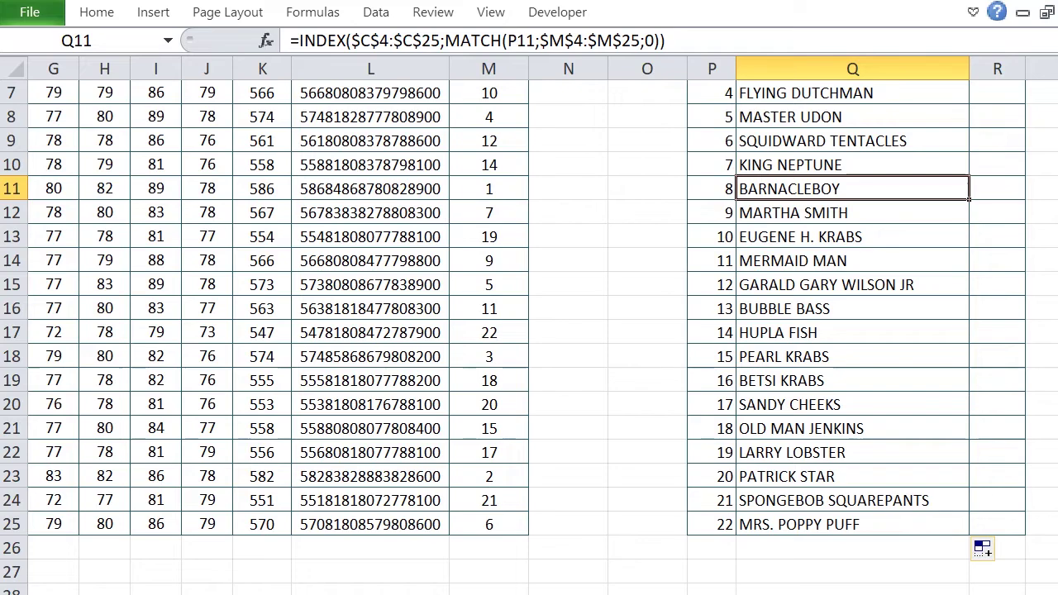
{"action": "scroll", "coordinate": [682, 439], "scroll_direction": "left", "scroll_amount": 2}
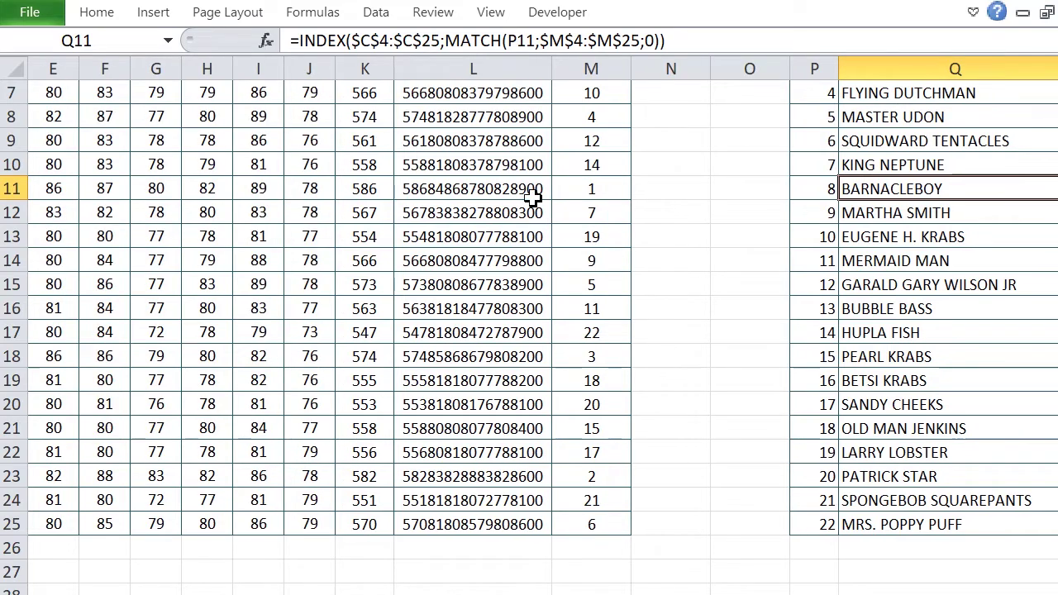
{"action": "left_click", "coordinate": [567, 189]}
{"action": "key", "text": "Left"}
{"action": "key", "text": "Left"}
{"action": "key", "text": "Left"}
{"action": "key", "text": "Left"}
{"action": "key", "text": "Left"}
{"action": "key", "text": "Left"}
{"action": "key", "text": "Left"}
{"action": "key", "text": "Left"}
{"action": "key", "text": "Left"}
{"action": "key", "text": "Left"}
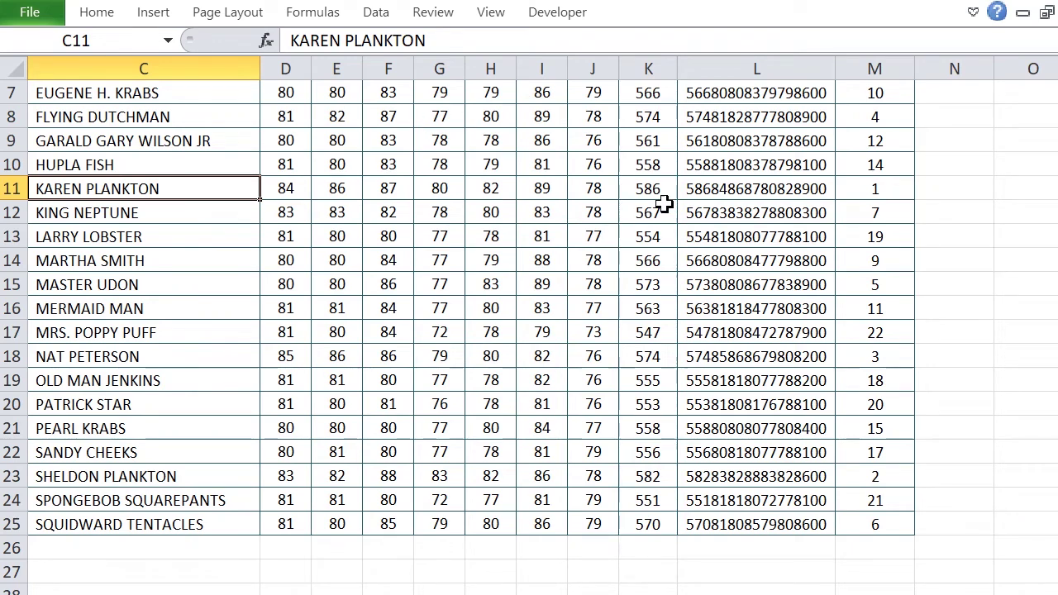
{"action": "left_click", "coordinate": [142, 477]}
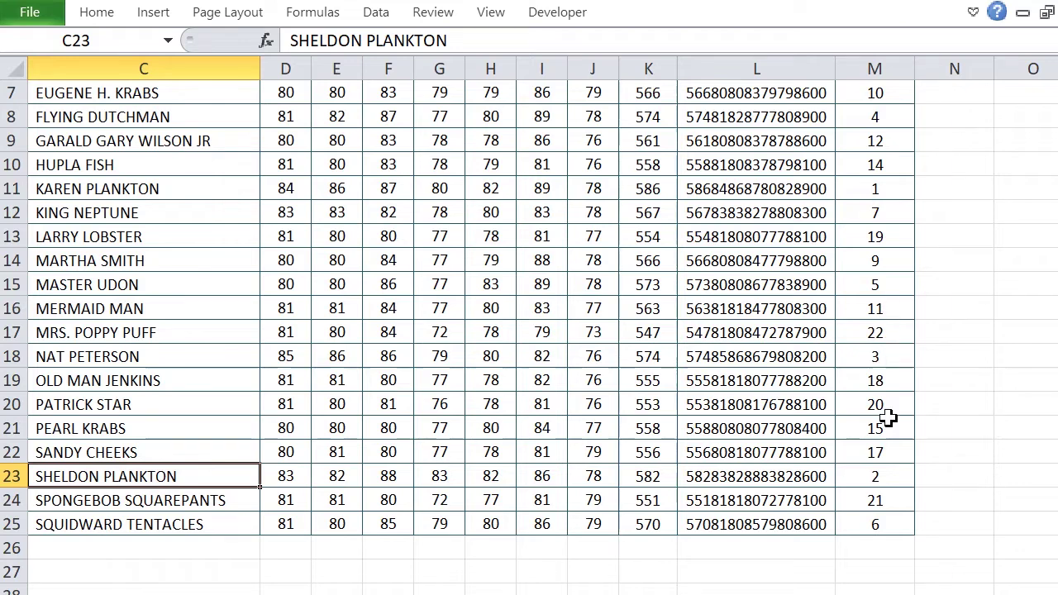
{"action": "left_click", "coordinate": [137, 356]}
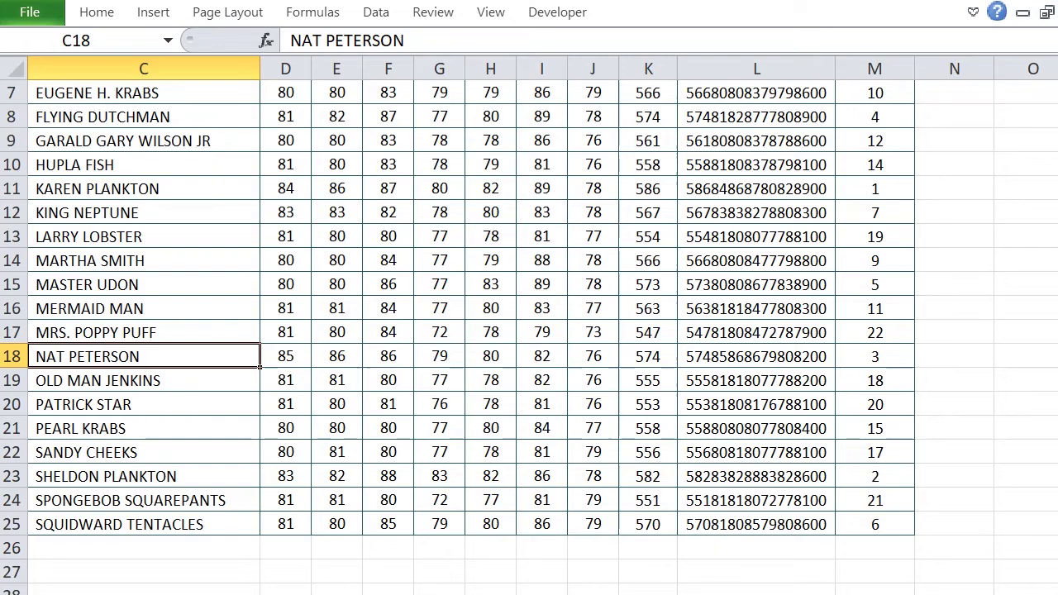
- Start an INDEX formula in R4 of the ranking list with the absolute TOTAL NILAI range $K$4:$K$25 as its array
{"action": "scroll", "coordinate": [529, 331], "scroll_direction": "right", "scroll_amount": 6}
{"action": "scroll", "coordinate": [529, 330], "scroll_direction": "left", "scroll_amount": 3}
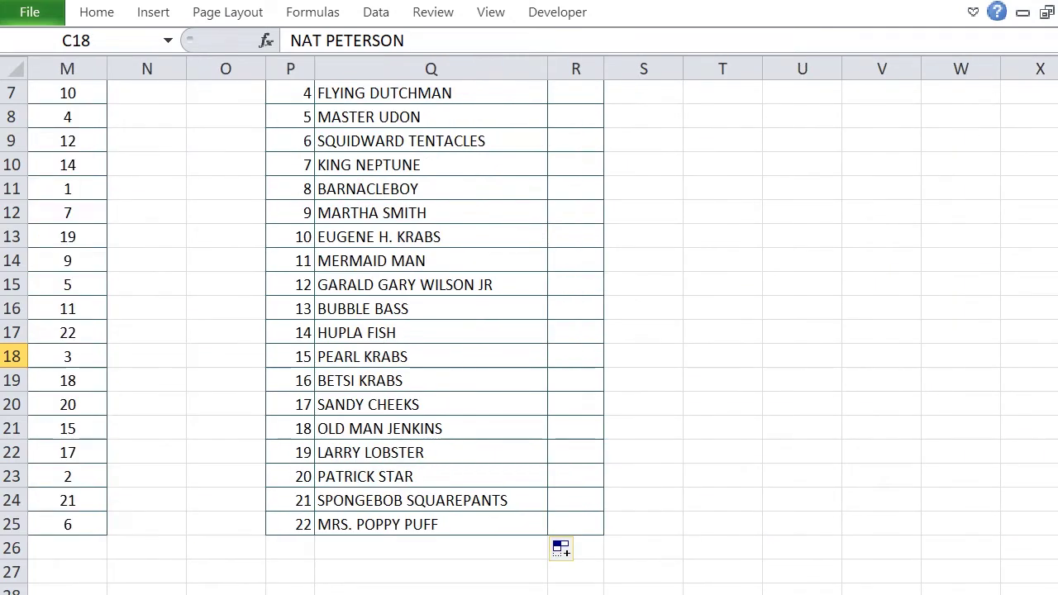
{"action": "scroll", "coordinate": [631, 300], "scroll_direction": "up", "scroll_amount": 2}
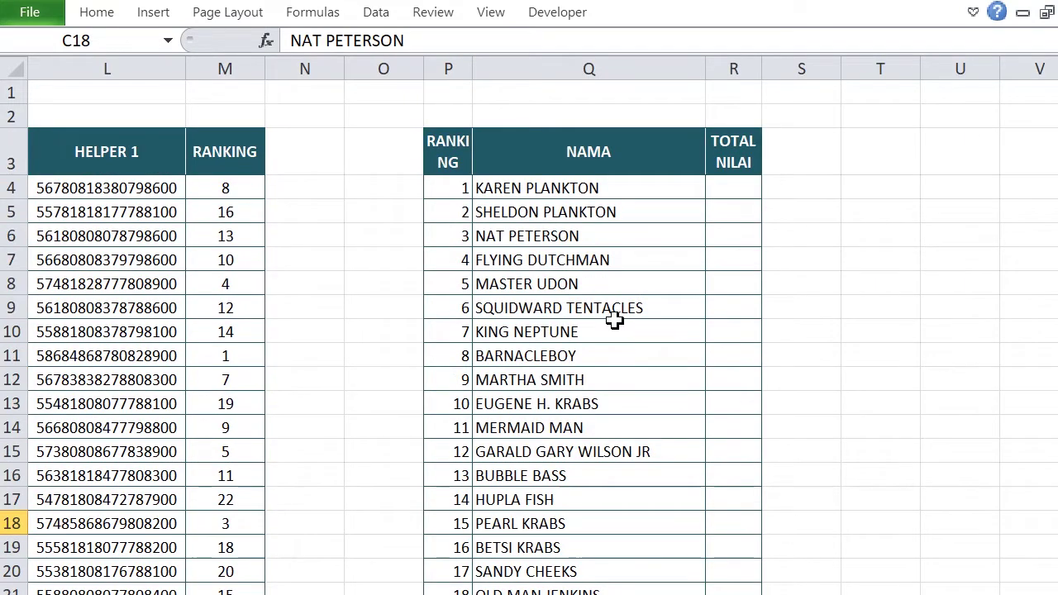
{"action": "left_click", "coordinate": [744, 190]}
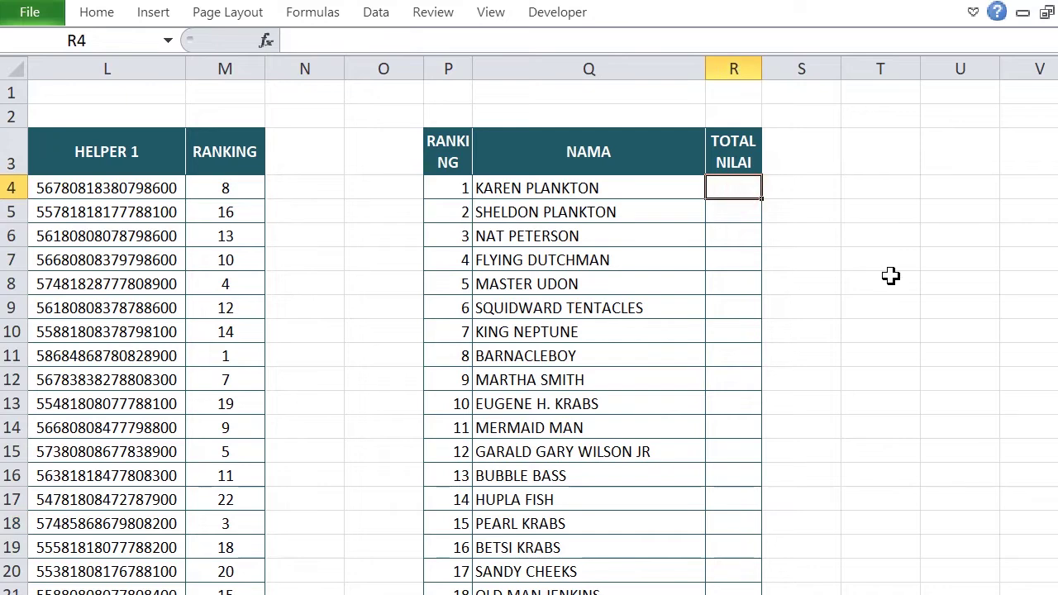
{"action": "type", "text": "=IN"}
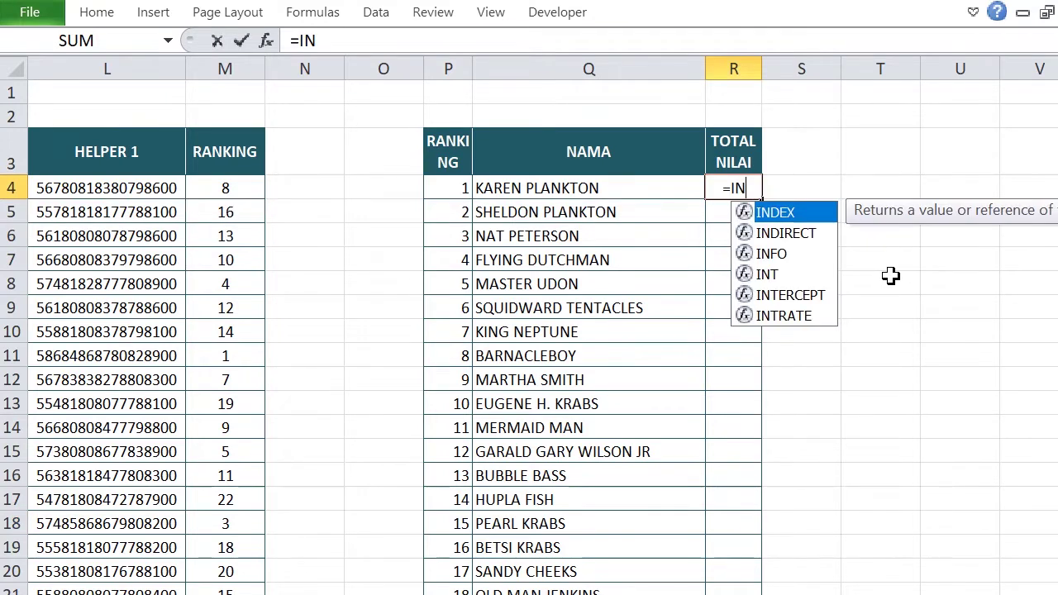
{"action": "double_click", "coordinate": [793, 215]}
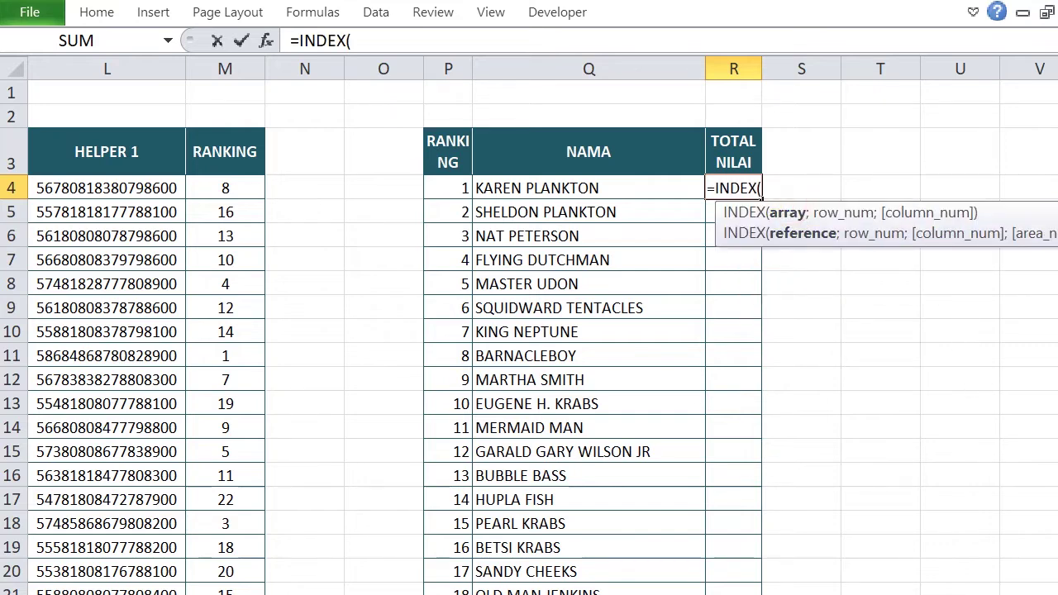
{"action": "scroll", "coordinate": [550, 273], "scroll_direction": "left", "scroll_amount": 6}
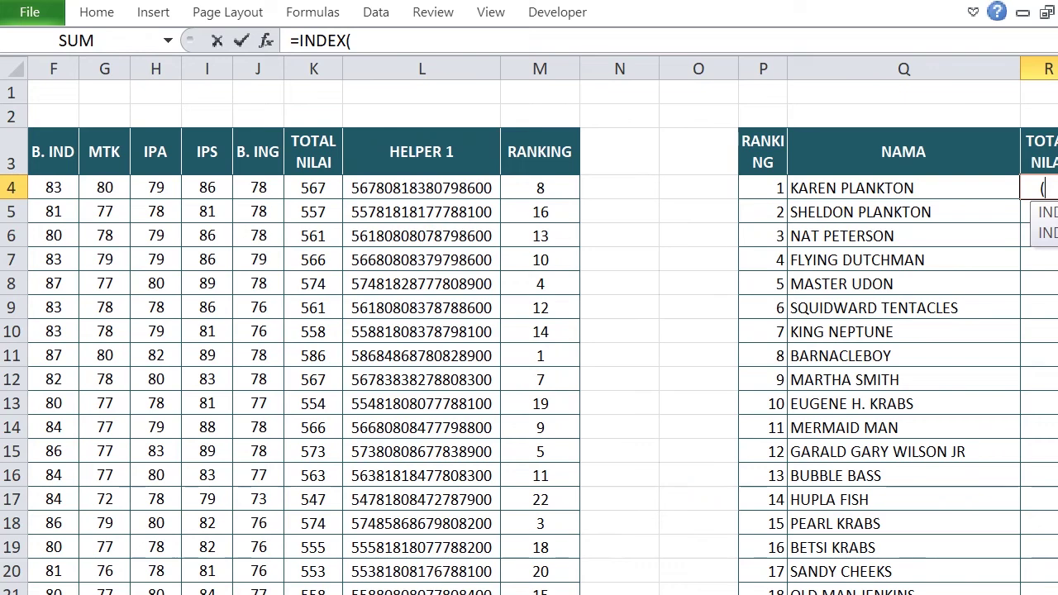
{"action": "left_click_drag", "start_coordinate": [539, 189], "coordinate": [539, 593]}
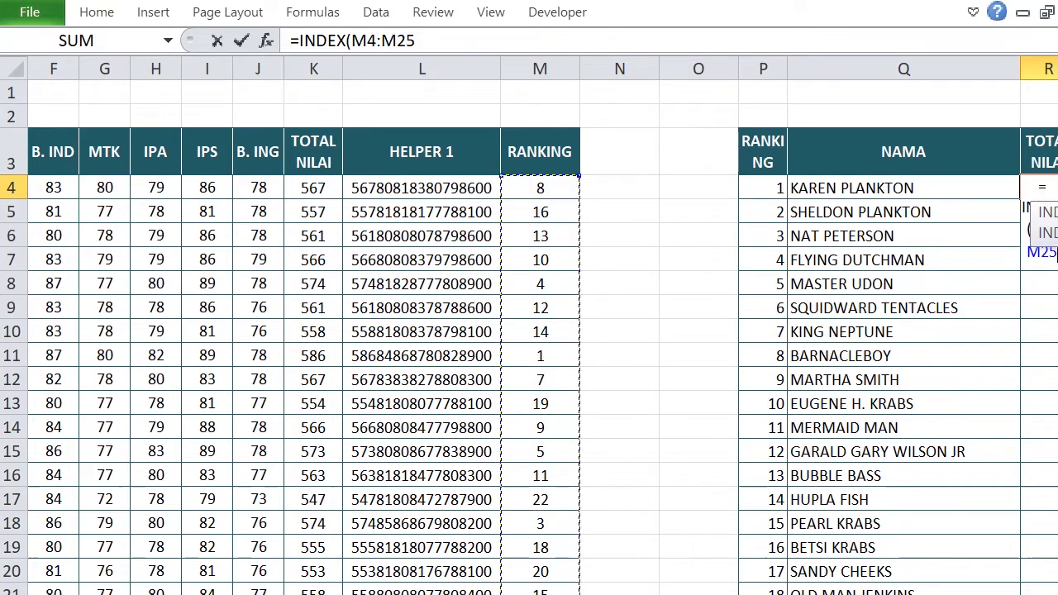
{"action": "left_click", "coordinate": [310, 190]}
{"action": "left_click_drag", "start_coordinate": [310, 191], "coordinate": [311, 593]}
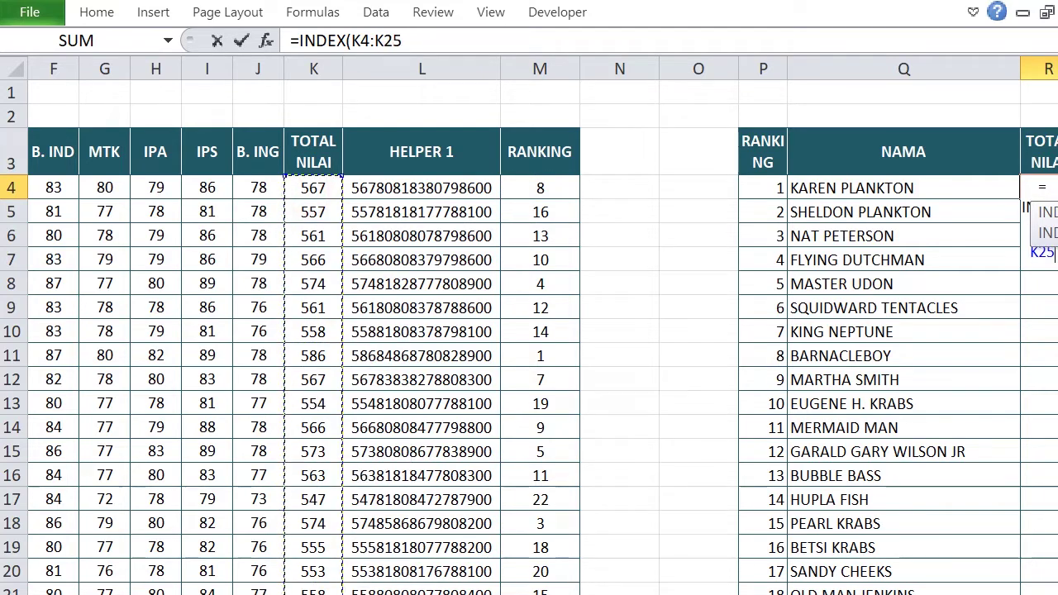
{"action": "key", "text": "F4"}
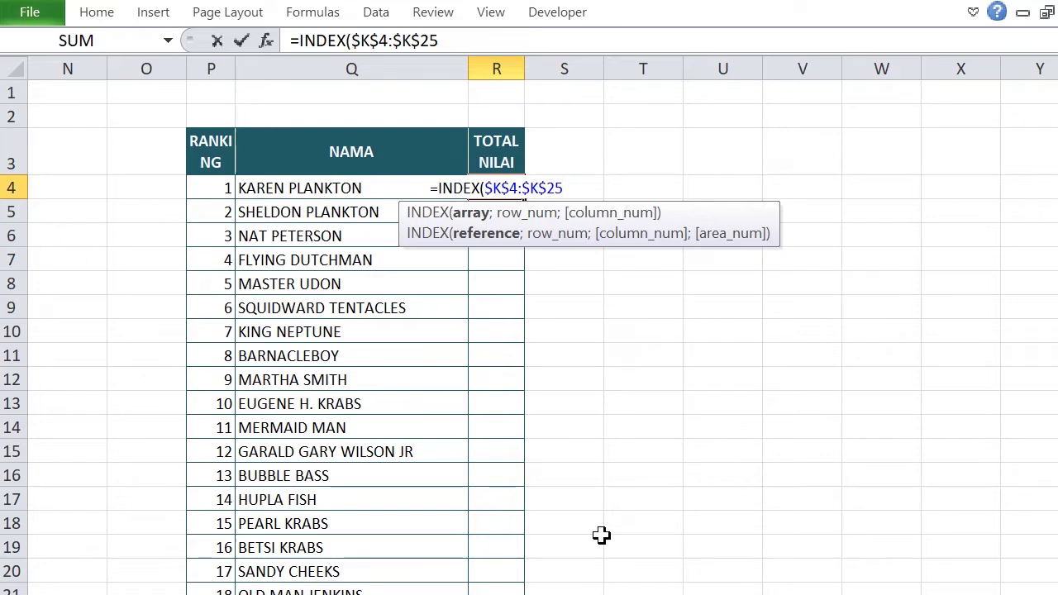
- Add a MATCH function as the row number in the R4 formula, with P4 as its lookup value
{"action": "type", "text": ";"}
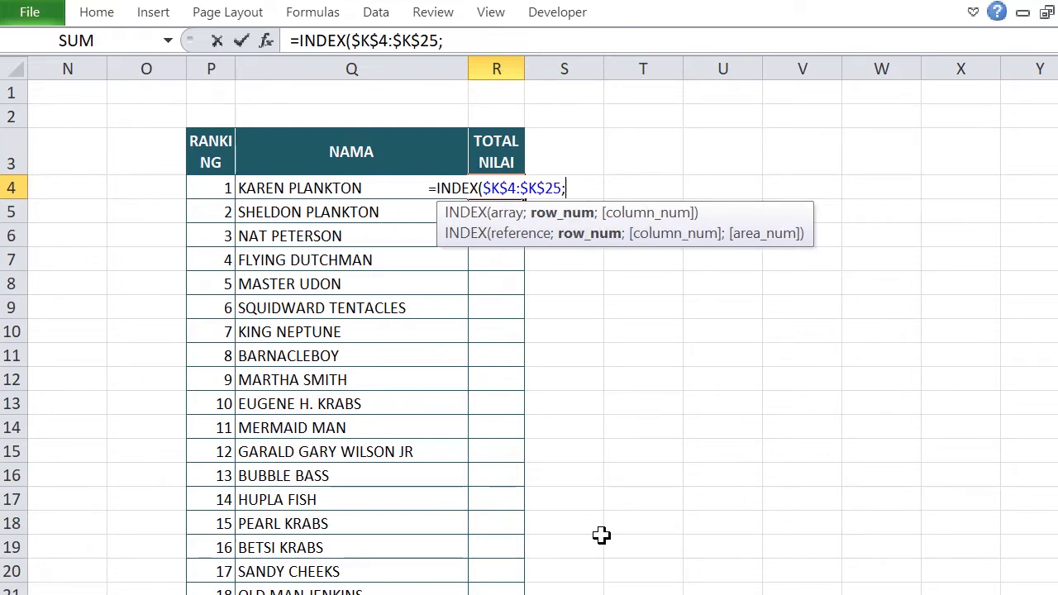
{"action": "type", "text": "MA"}
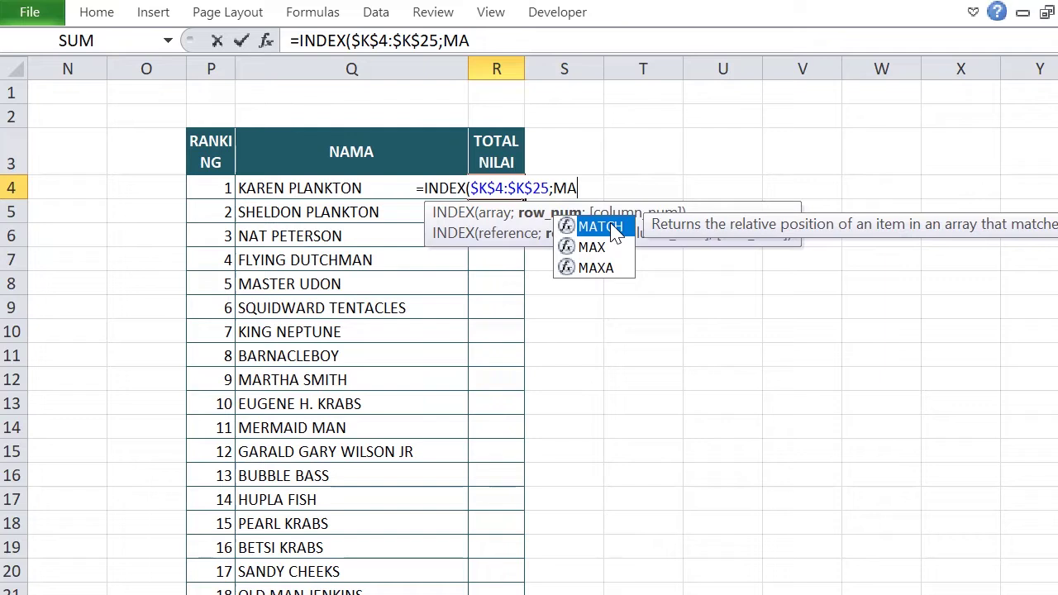
{"action": "double_click", "coordinate": [601, 227]}
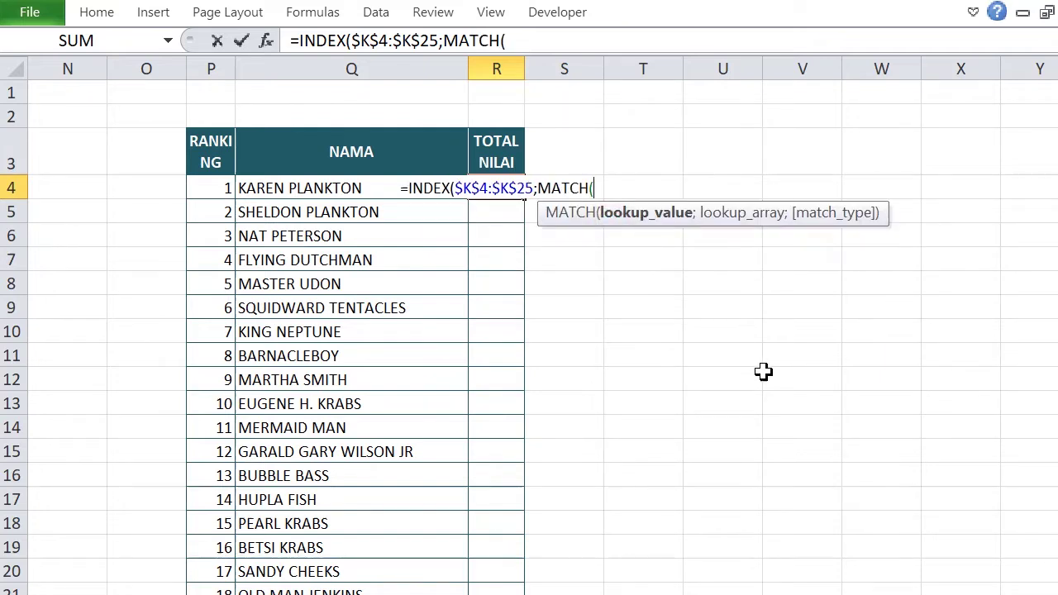
{"action": "left_click", "coordinate": [217, 189]}
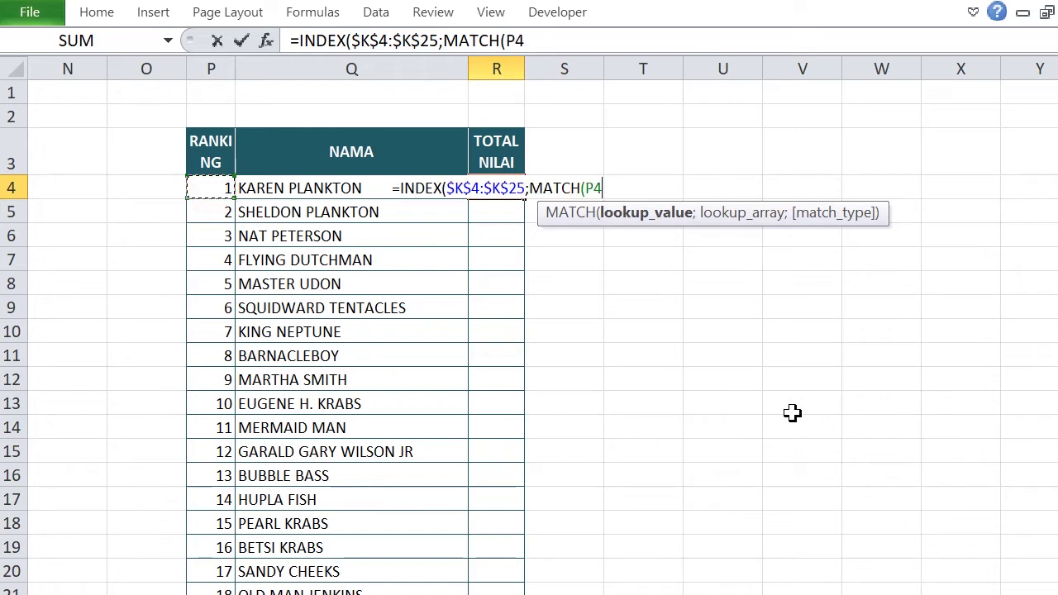
{"action": "type", "text": ";"}
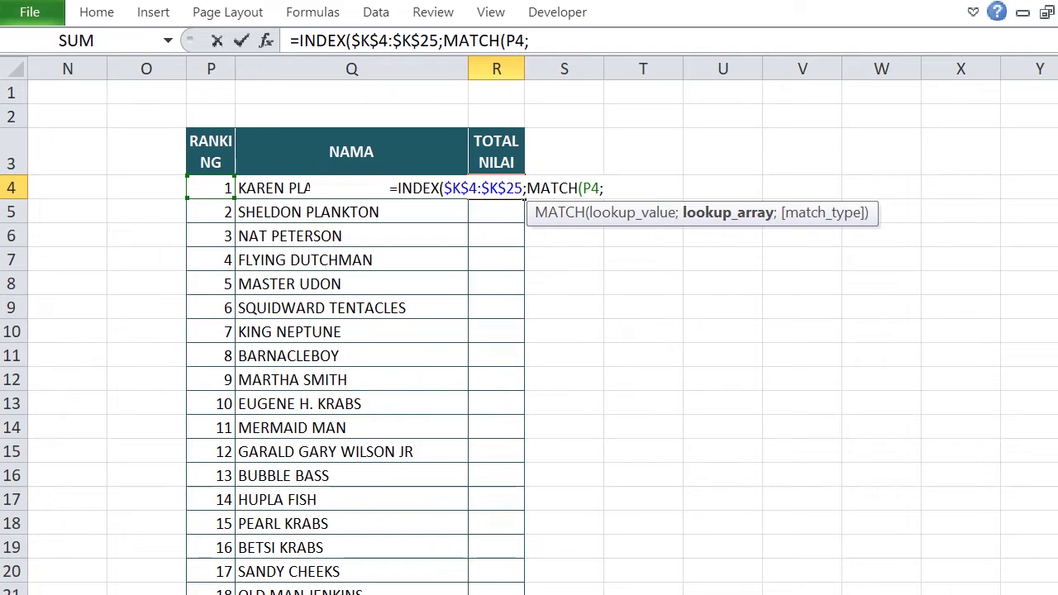
- Finish the MATCH with $M$4:$M$25 and exact match 0, entering =INDEX($K$4:$K$25;MATCH(P4;$M$4:$M$25;0)) in R4
{"action": "scroll", "coordinate": [542, 331], "scroll_direction": "left", "scroll_amount": 5}
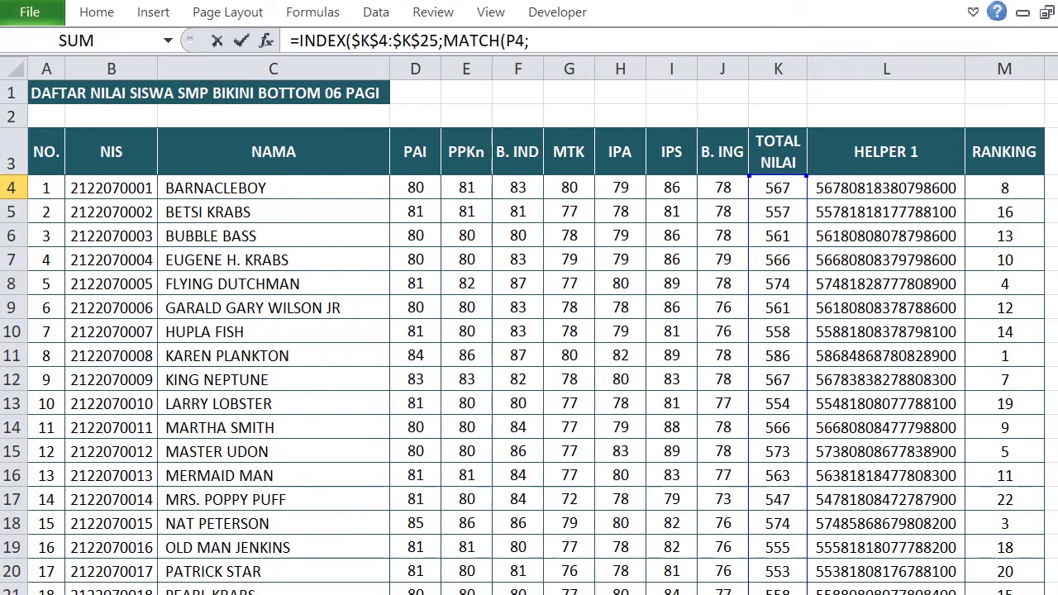
{"action": "scroll", "coordinate": [542, 331], "scroll_direction": "right", "scroll_amount": 3}
{"action": "left_click_drag", "start_coordinate": [591, 189], "coordinate": [619, 594]}
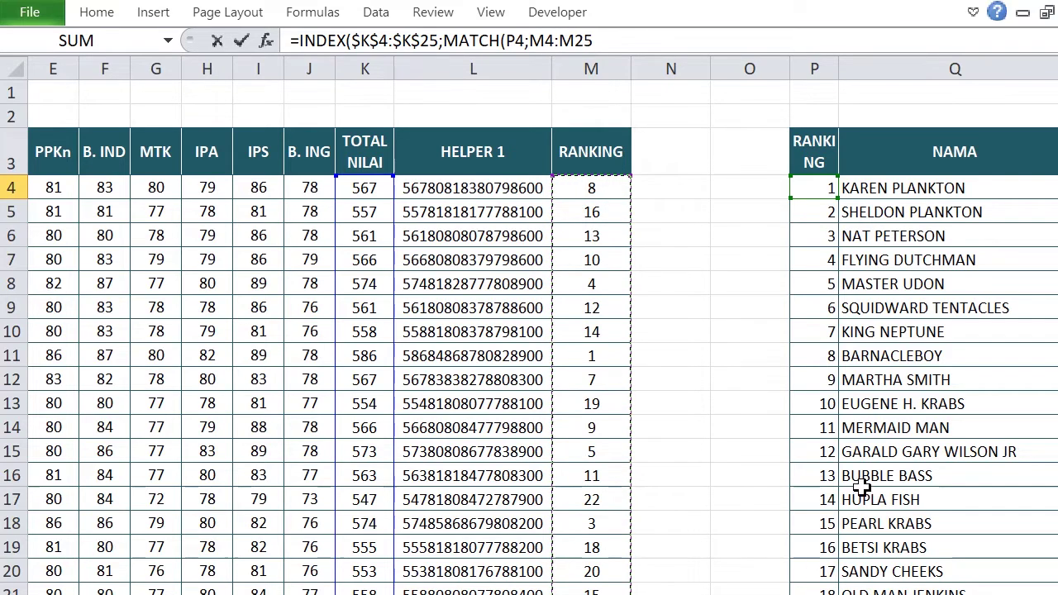
{"action": "key", "text": "F4"}
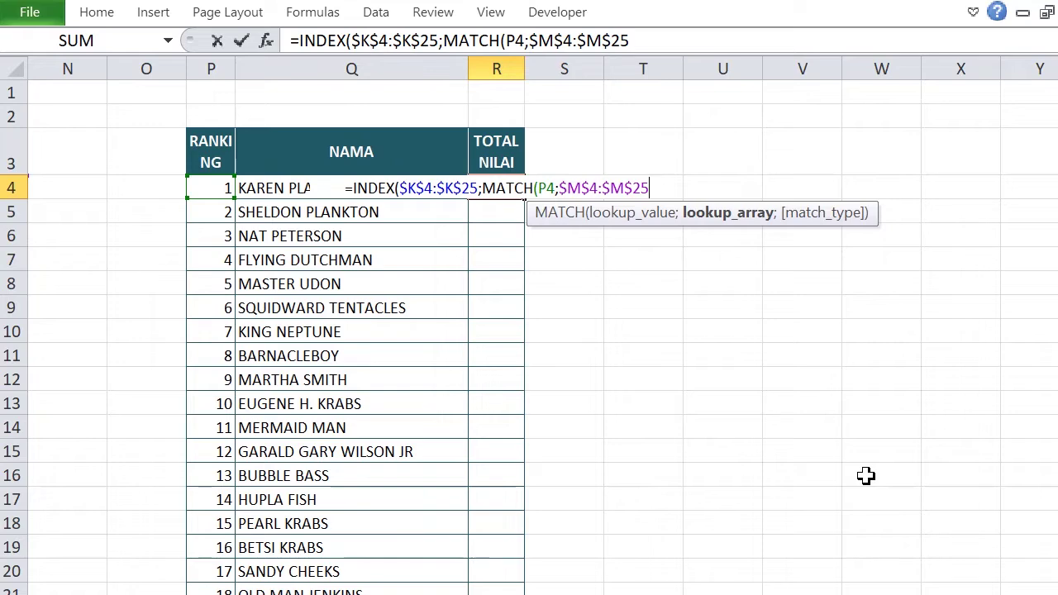
{"action": "type", "text": ";"}
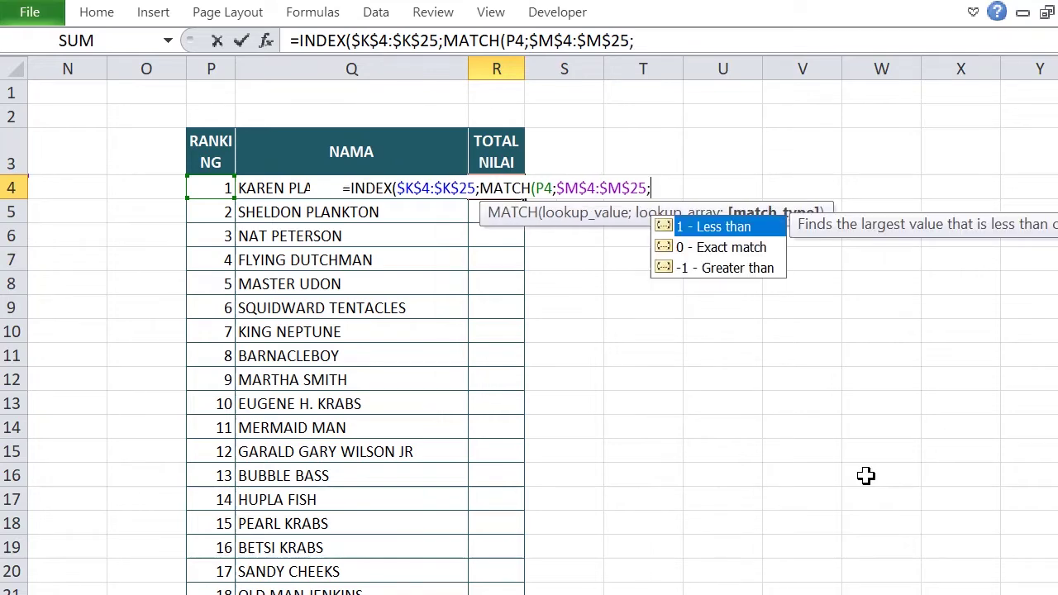
{"action": "type", "text": "0"}
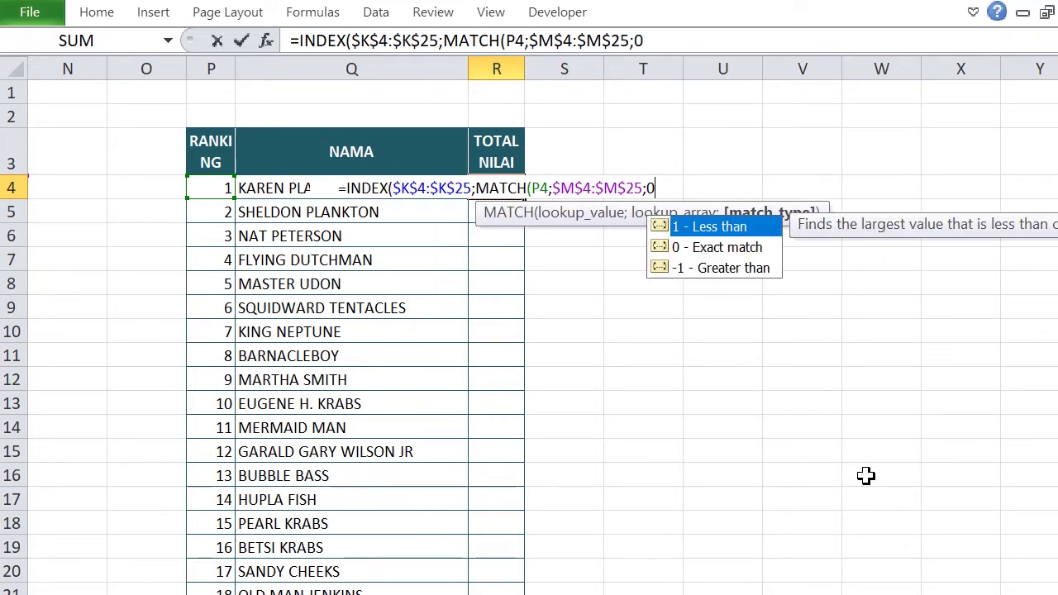
{"action": "type", "text": "))"}
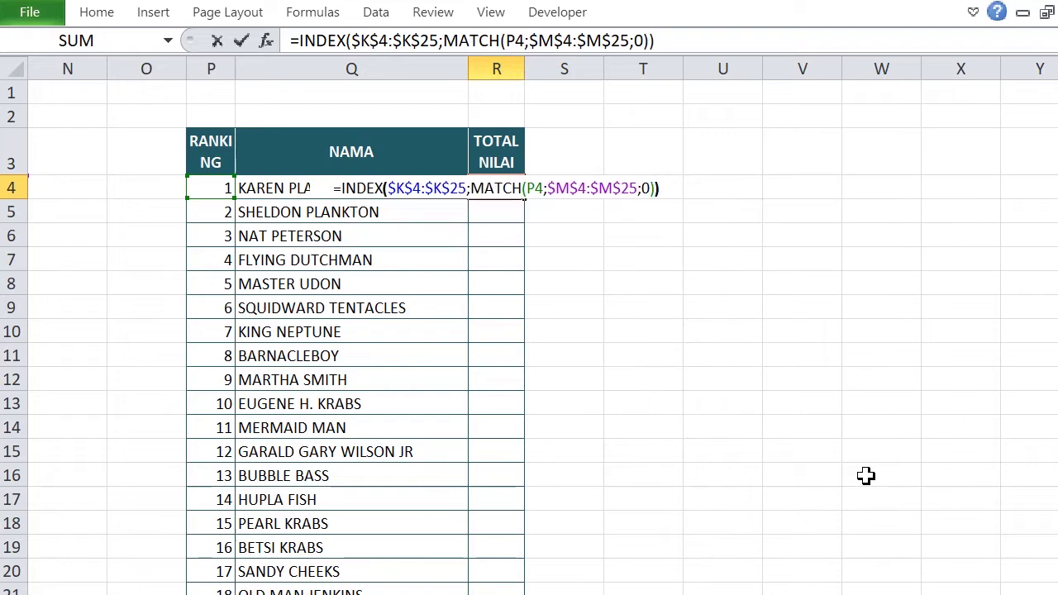
{"action": "key", "text": "Return"}
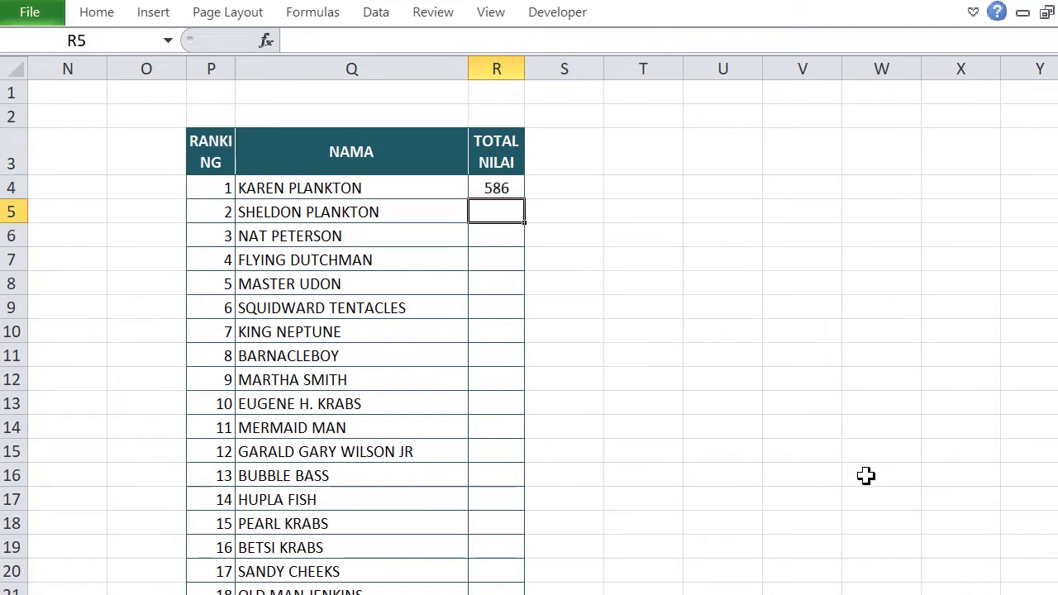
- Fill the total lookup formula in R4 down the ranking list's TOTAL NILAI column to R25
{"action": "left_click", "coordinate": [496, 192]}
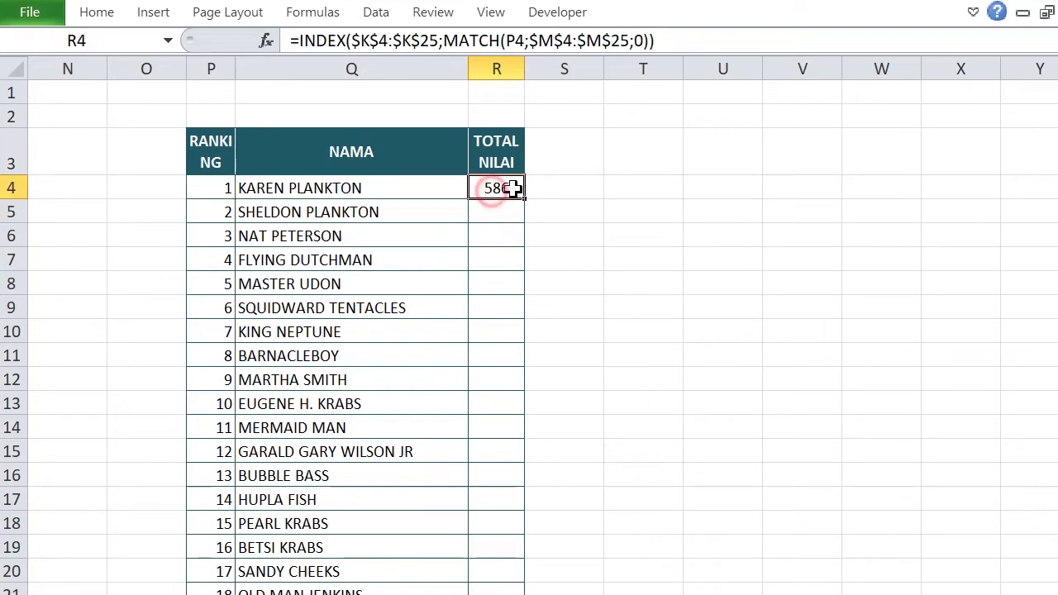
{"action": "left_click_drag", "start_coordinate": [529, 200], "coordinate": [496, 594]}
{"action": "scroll", "coordinate": [610, 460], "scroll_direction": "down", "scroll_amount": 4}
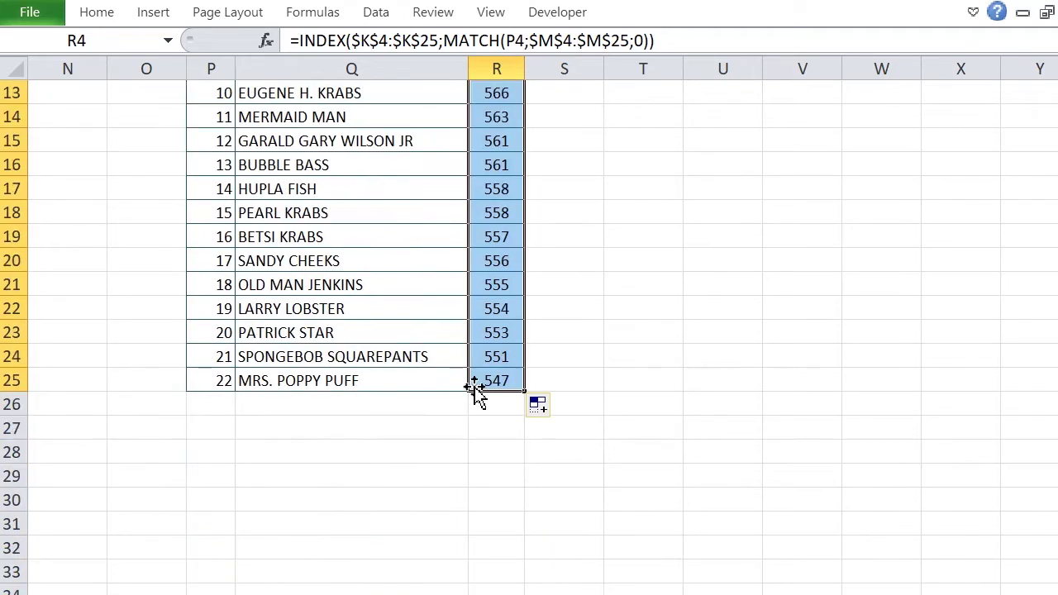
{"action": "scroll", "coordinate": [578, 391], "scroll_direction": "up", "scroll_amount": 4}
{"action": "scroll", "coordinate": [513, 250], "scroll_direction": "down", "scroll_amount": 2}
{"action": "scroll", "coordinate": [510, 241], "scroll_direction": "up", "scroll_amount": 2}
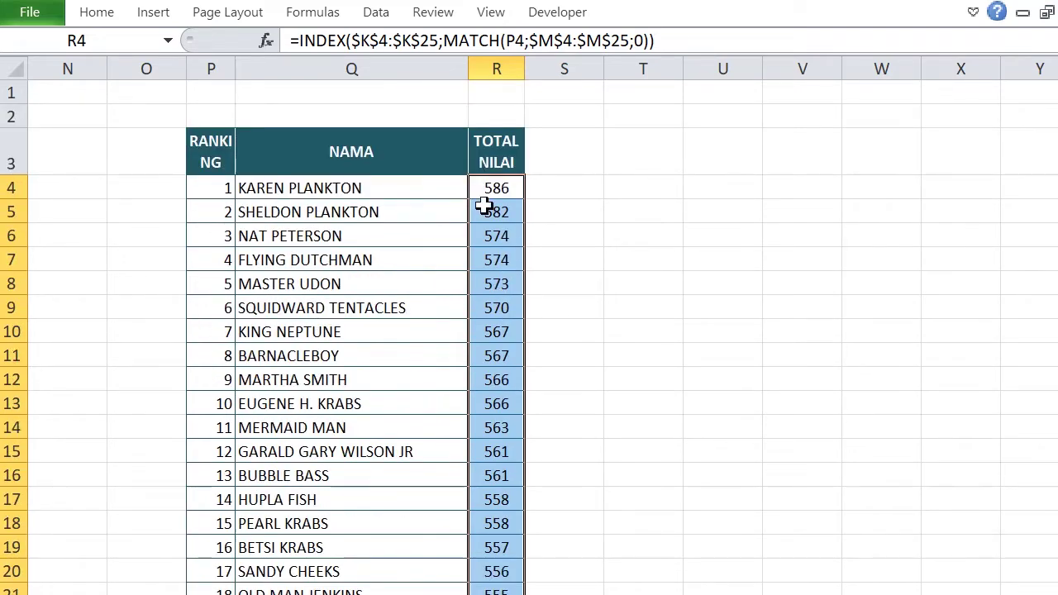
- Check the top three totals in the ranking list against the TOTAL NILAI and RANKING columns of the grade table
{"action": "left_click", "coordinate": [507, 307]}
{"action": "left_click", "coordinate": [498, 188]}
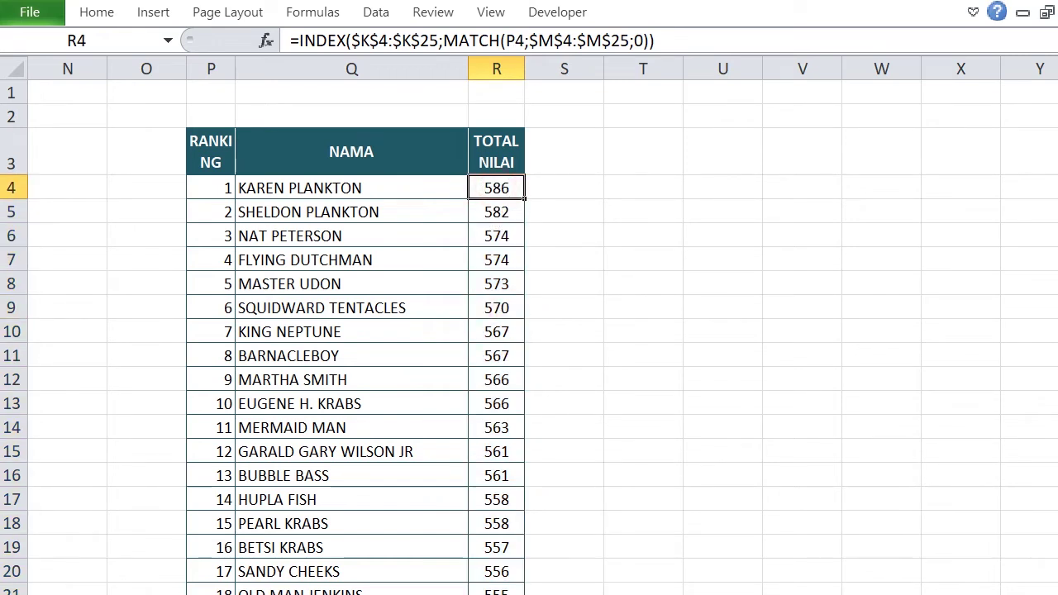
{"action": "scroll", "coordinate": [461, 519], "scroll_direction": "left", "scroll_amount": 3}
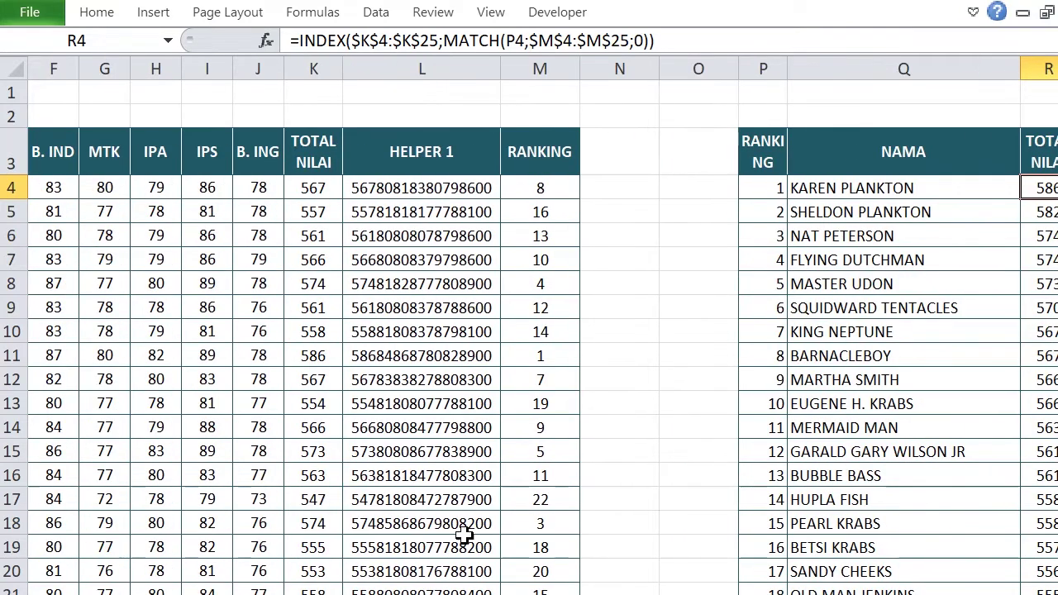
{"action": "scroll", "coordinate": [460, 519], "scroll_direction": "down", "scroll_amount": 4}
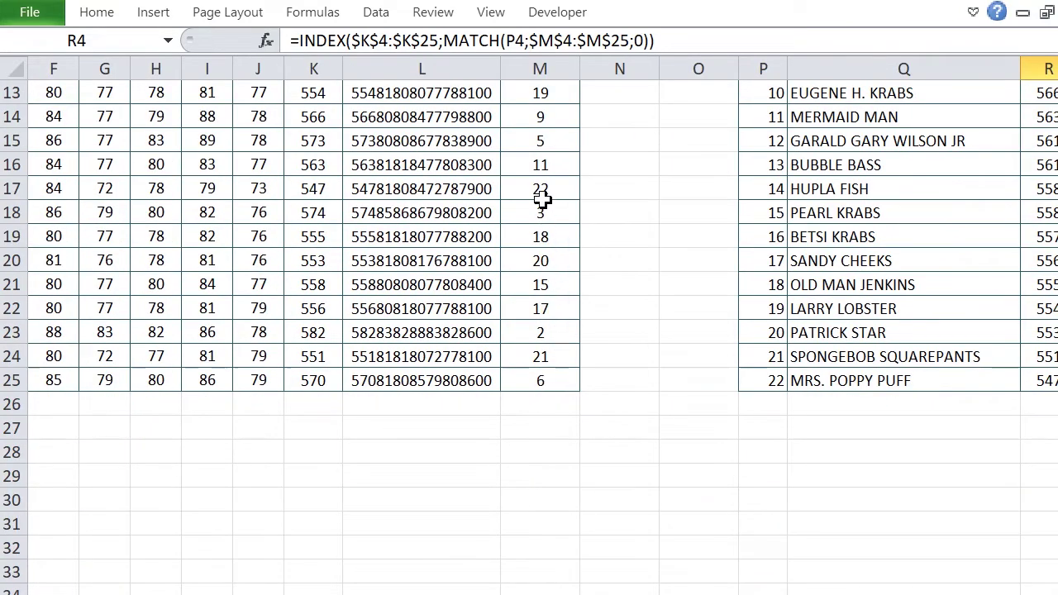
{"action": "scroll", "coordinate": [545, 300], "scroll_direction": "up", "scroll_amount": 1}
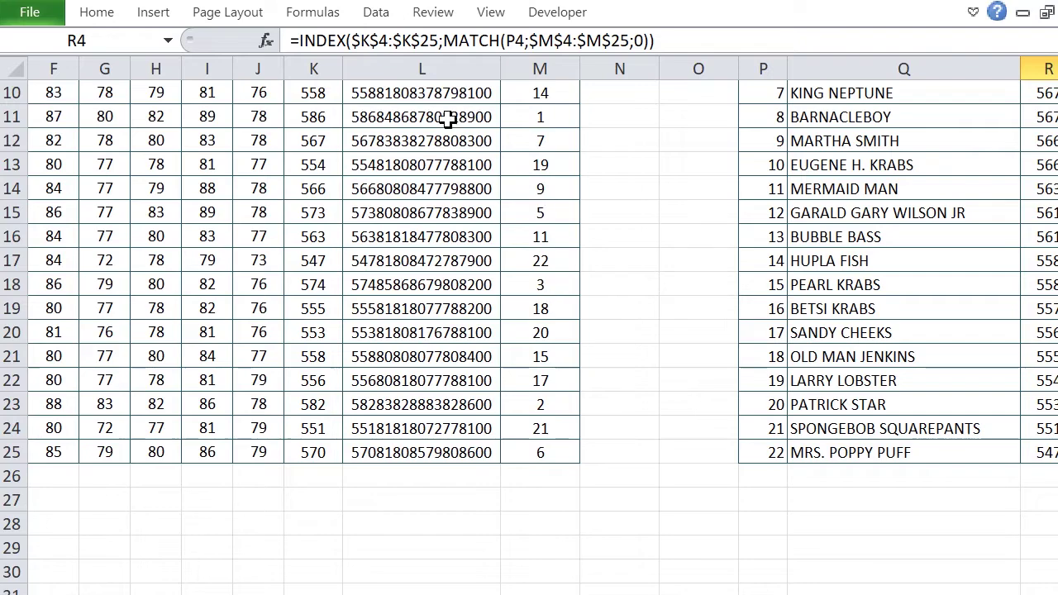
{"action": "left_click", "coordinate": [317, 117]}
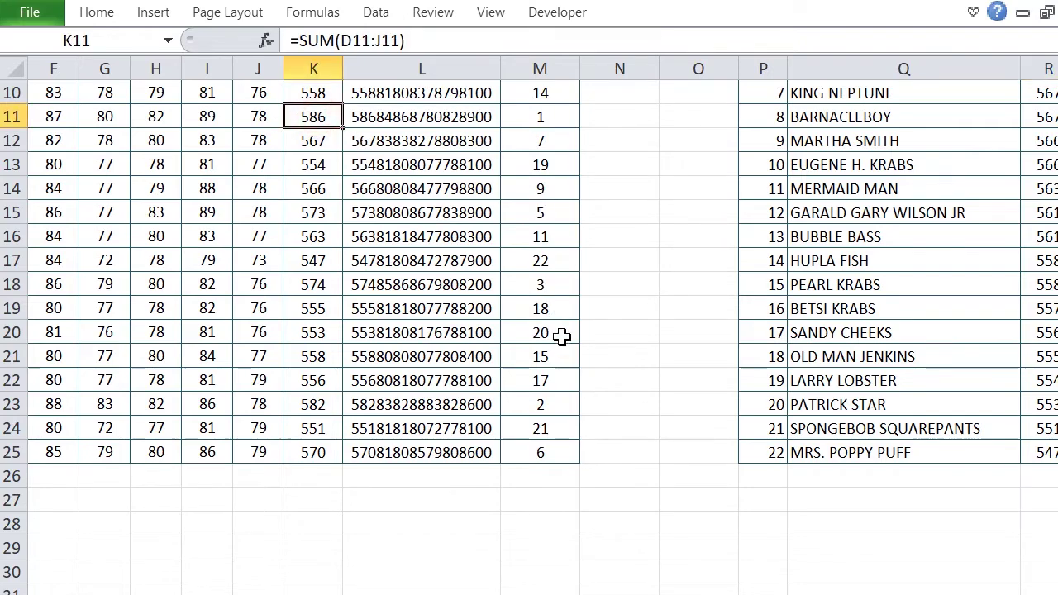
{"action": "scroll", "coordinate": [815, 474], "scroll_direction": "right", "scroll_amount": 2}
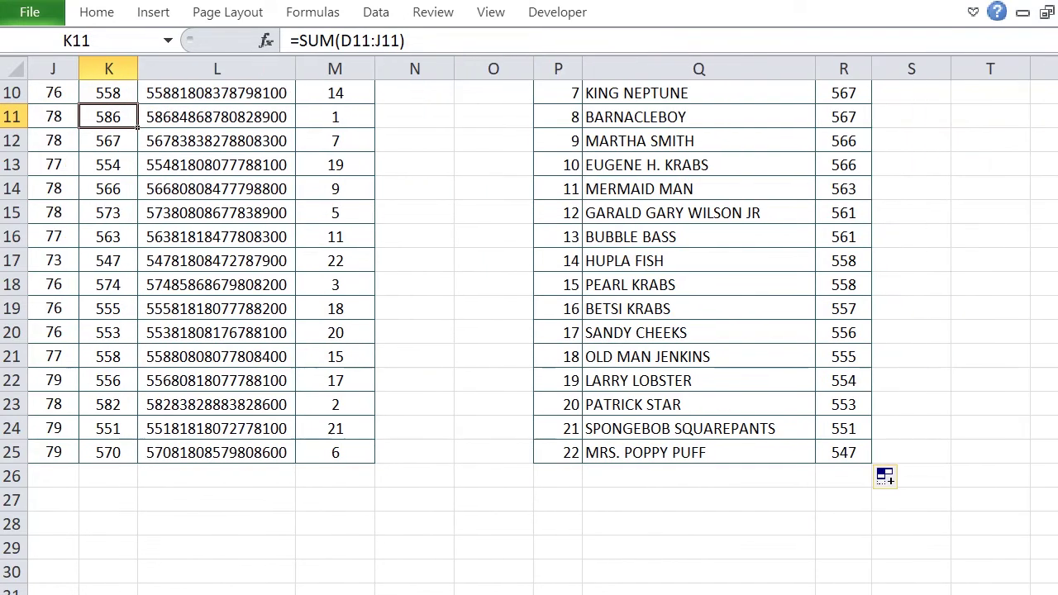
{"action": "scroll", "coordinate": [823, 430], "scroll_direction": "up", "scroll_amount": 3}
{"action": "left_click", "coordinate": [847, 216]}
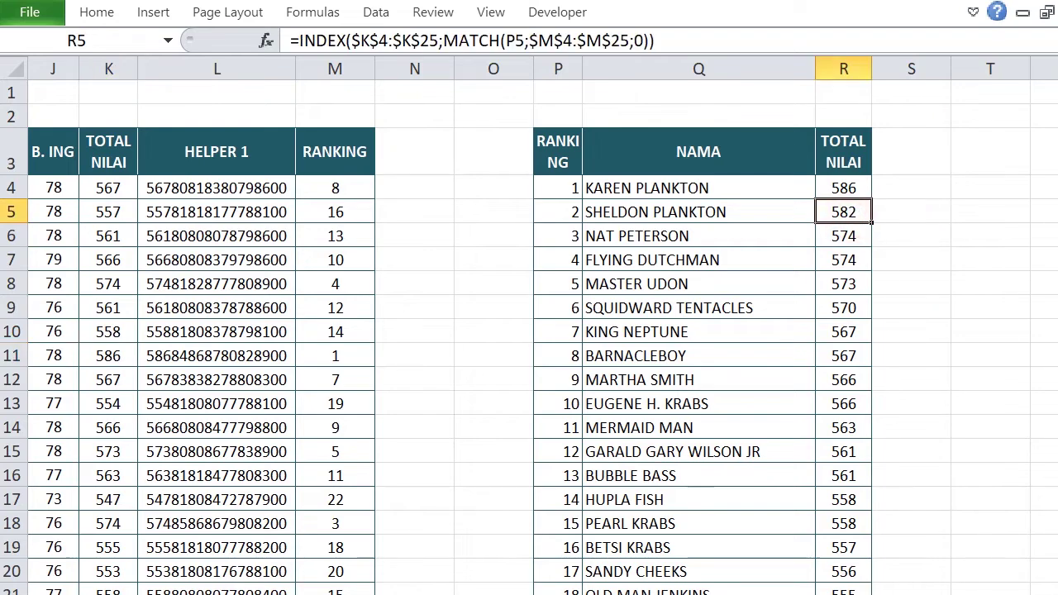
{"action": "scroll", "coordinate": [687, 522], "scroll_direction": "left", "scroll_amount": 3}
{"action": "scroll", "coordinate": [687, 522], "scroll_direction": "down", "scroll_amount": 3}
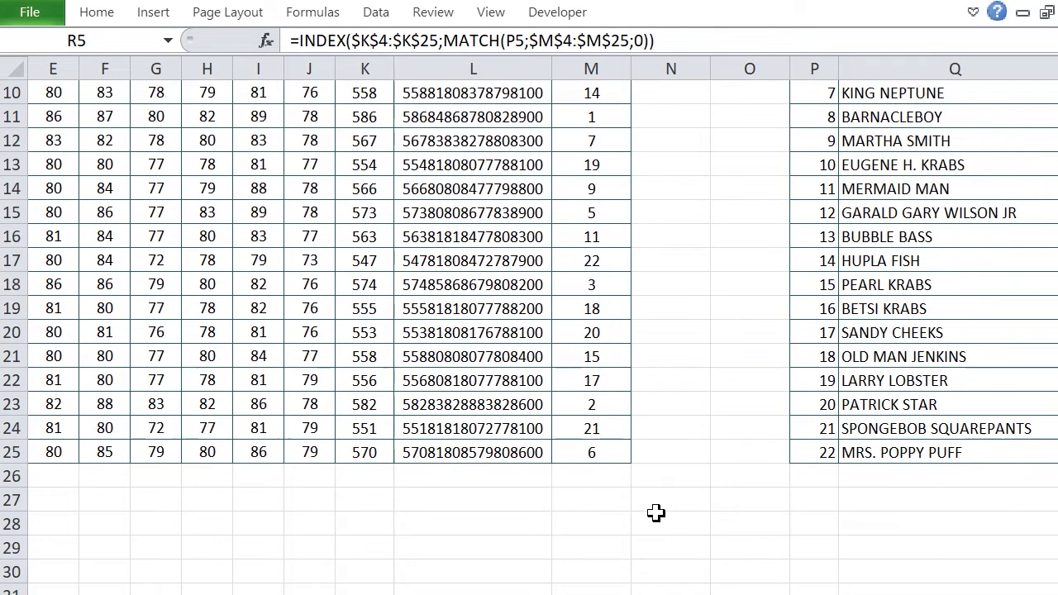
{"action": "left_click", "coordinate": [362, 404]}
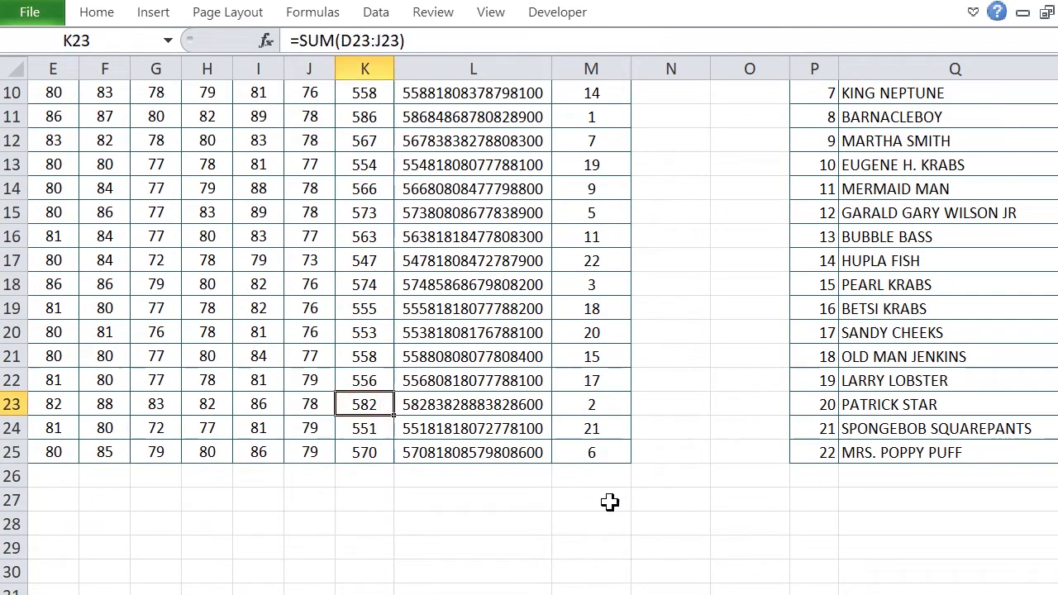
{"action": "scroll", "coordinate": [529, 331], "scroll_direction": "left", "scroll_amount": 2}
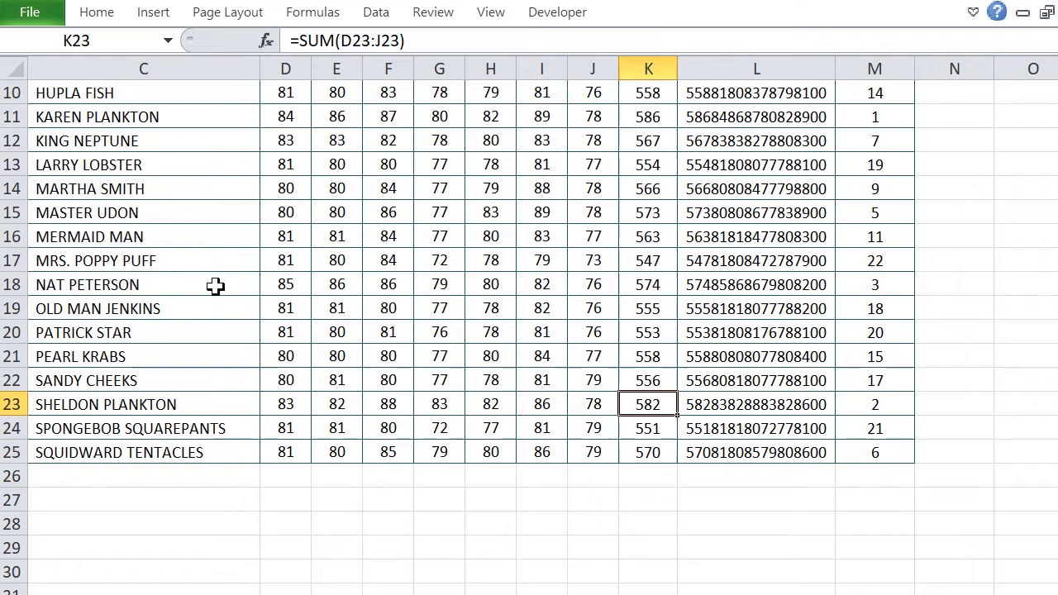
{"action": "left_click", "coordinate": [626, 284]}
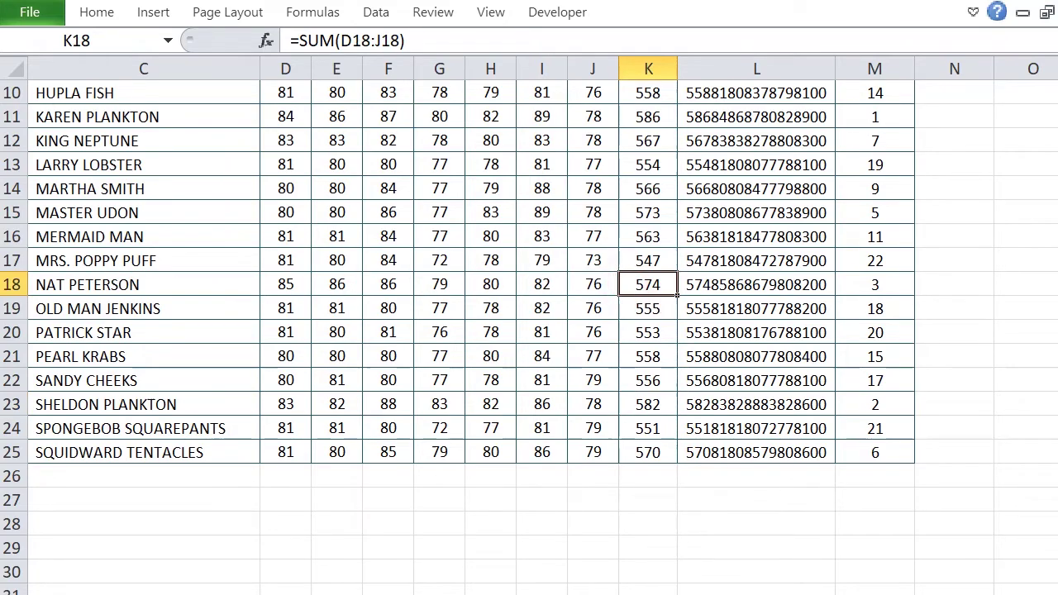
{"action": "scroll", "coordinate": [827, 469], "scroll_direction": "right", "scroll_amount": 3}
{"action": "scroll", "coordinate": [827, 470], "scroll_direction": "up", "scroll_amount": 3}
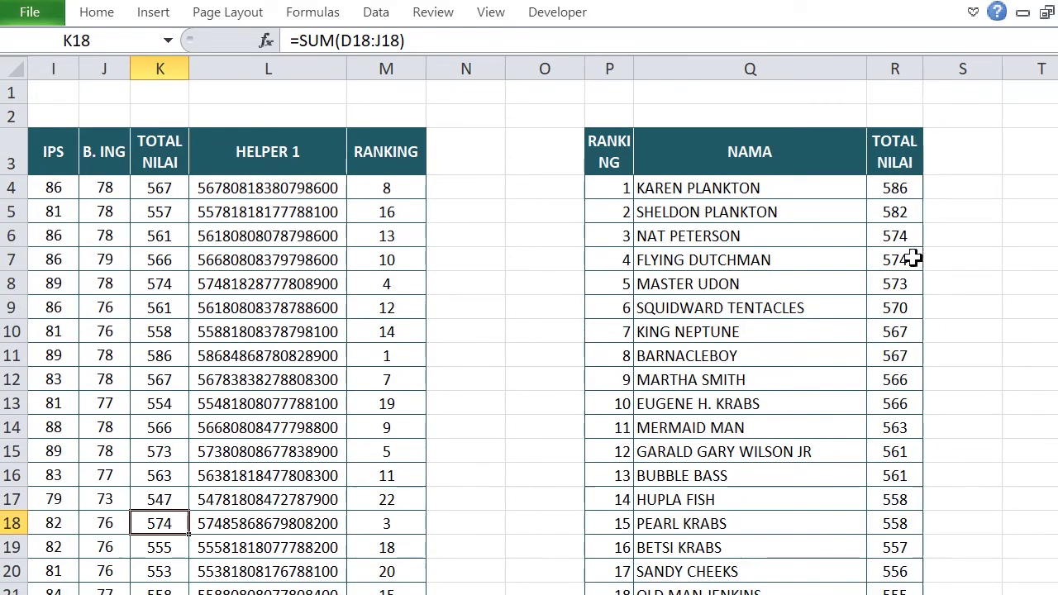
{"action": "left_click", "coordinate": [860, 382]}
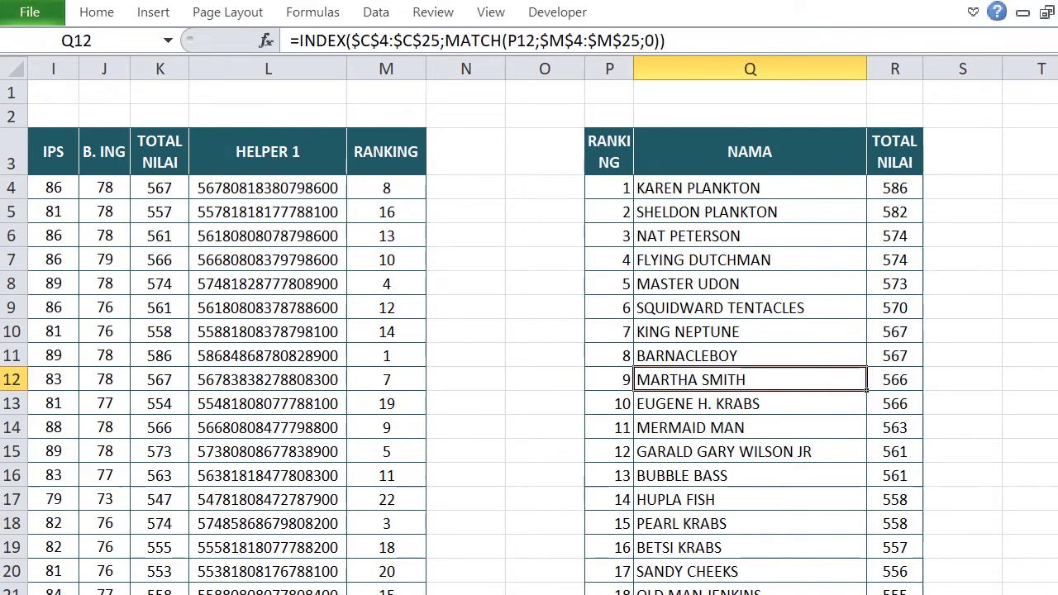
- Hide the HELPER 1 column (column L) in the grade table
{"action": "scroll", "coordinate": [833, 115], "scroll_direction": "left", "scroll_amount": 4}
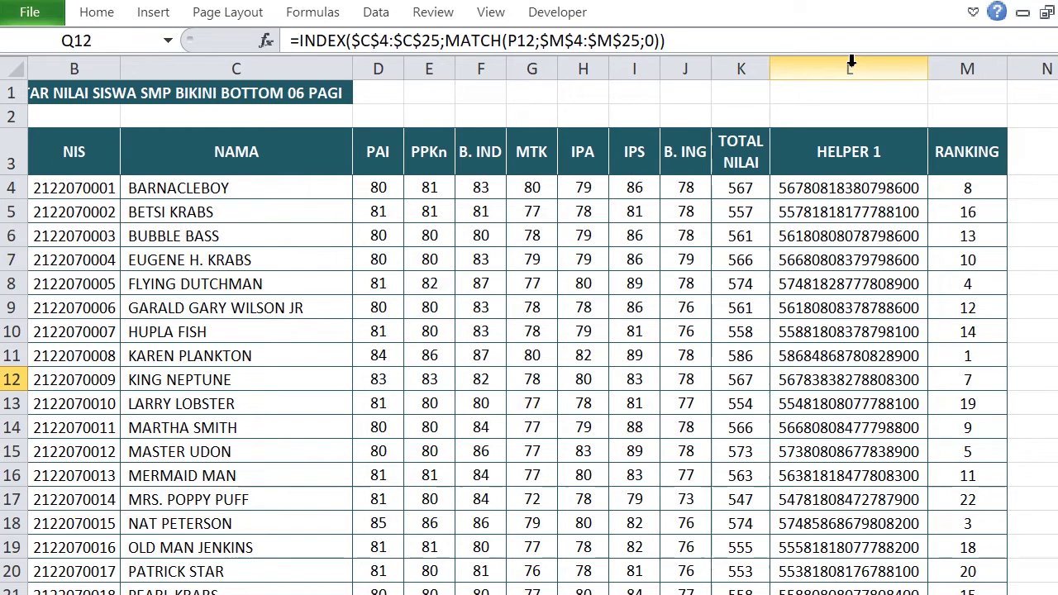
{"action": "left_click", "coordinate": [851, 62]}
{"action": "right_click", "coordinate": [816, 109]}
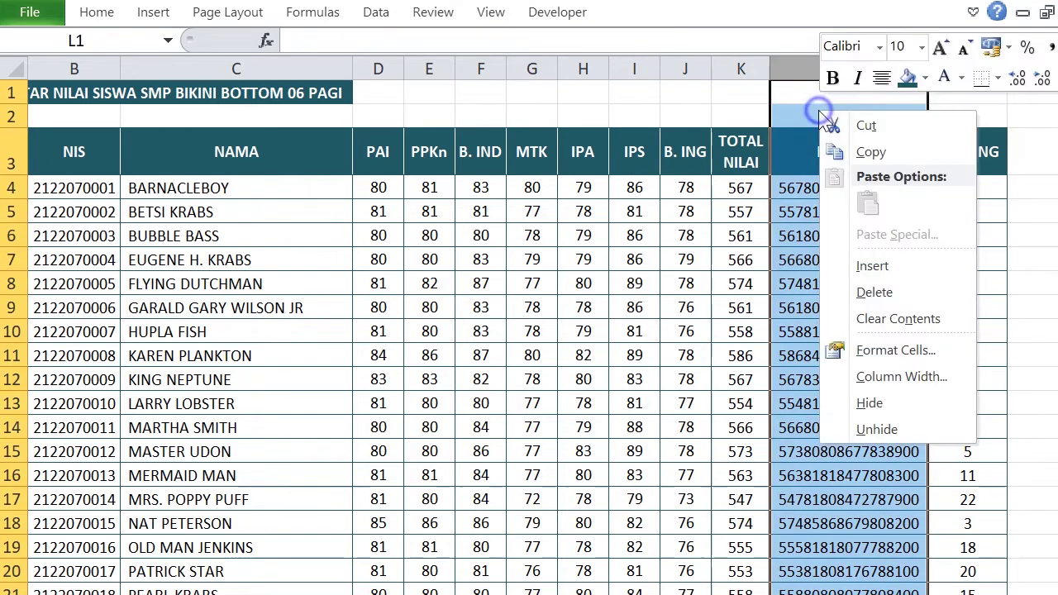
{"action": "left_click", "coordinate": [875, 406]}
{"action": "left_click", "coordinate": [874, 405]}
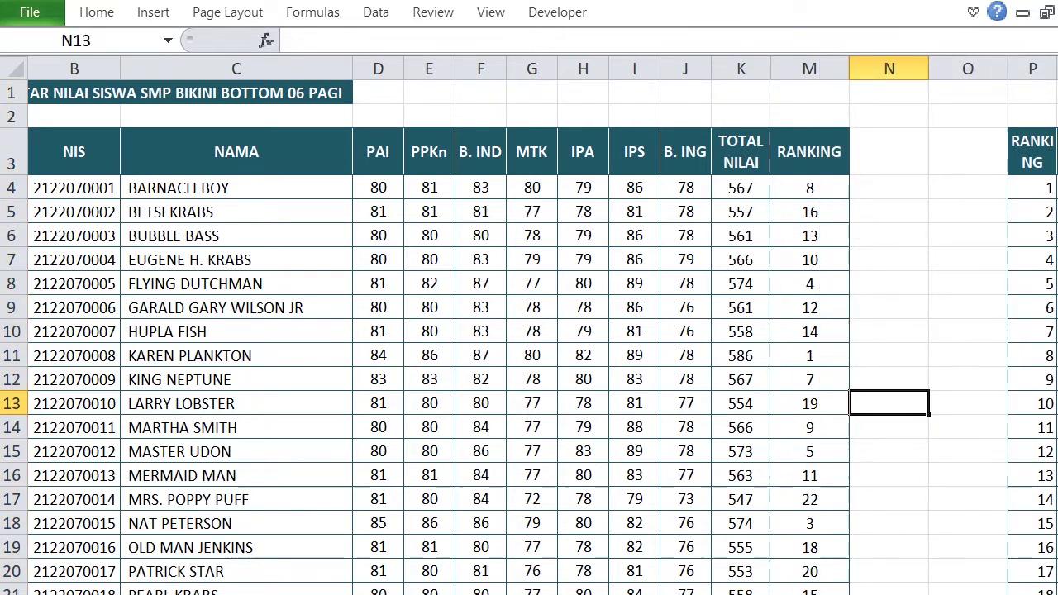
{"action": "scroll", "coordinate": [529, 330], "scroll_direction": "right", "scroll_amount": 3}
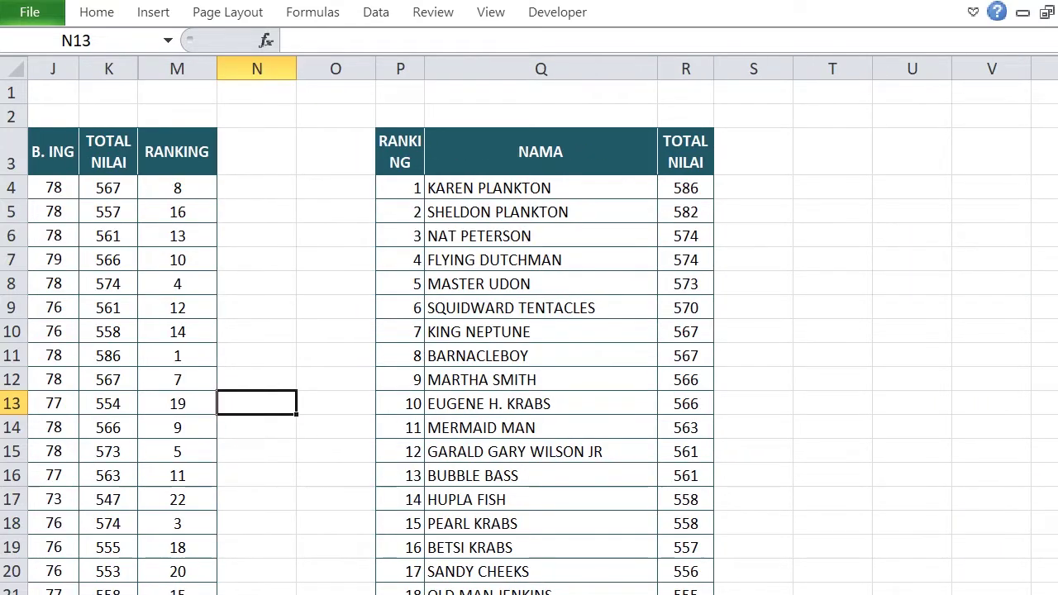
{"action": "scroll", "coordinate": [529, 331], "scroll_direction": "left", "scroll_amount": 3}
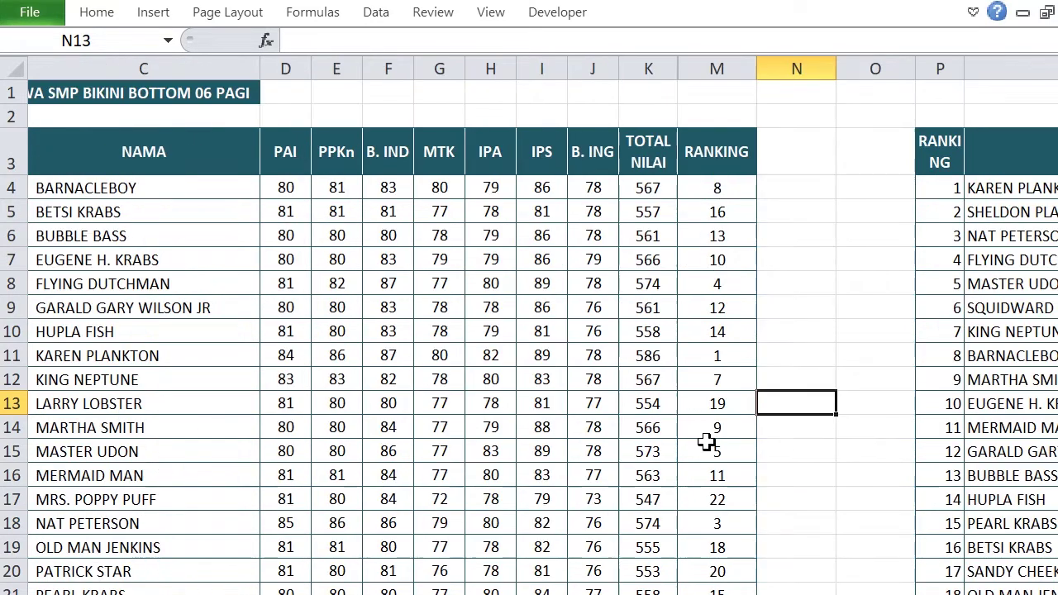